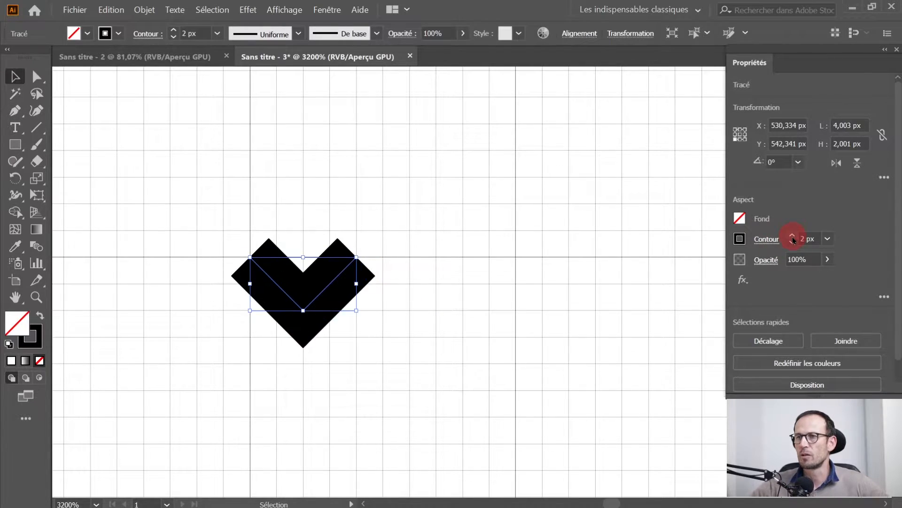
# Step: Give the V-shaped path a 3 px stroke weight and rounded caps so its outline forms a heart
pyautogui.click(767, 239)
pyautogui.click(686, 277)
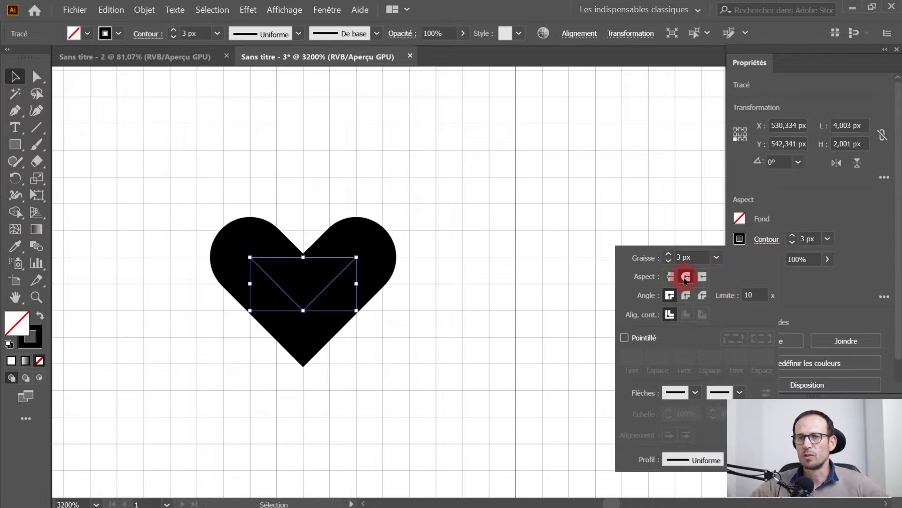
pyautogui.click(667, 254)
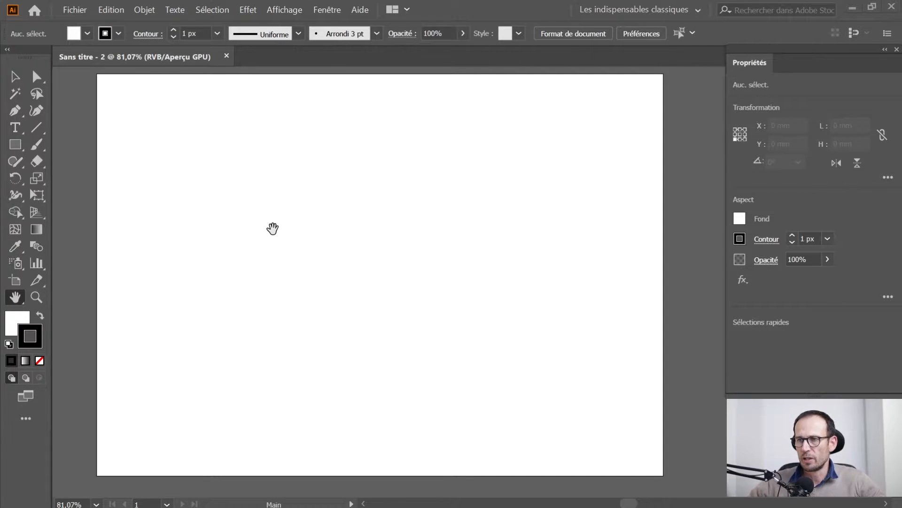
# Step: Create a new document from the 1920 x 1080 Illustration preset, with RGB color mode and 72 ppi raster effects
pyautogui.click(74, 10)
pyautogui.click(83, 27)
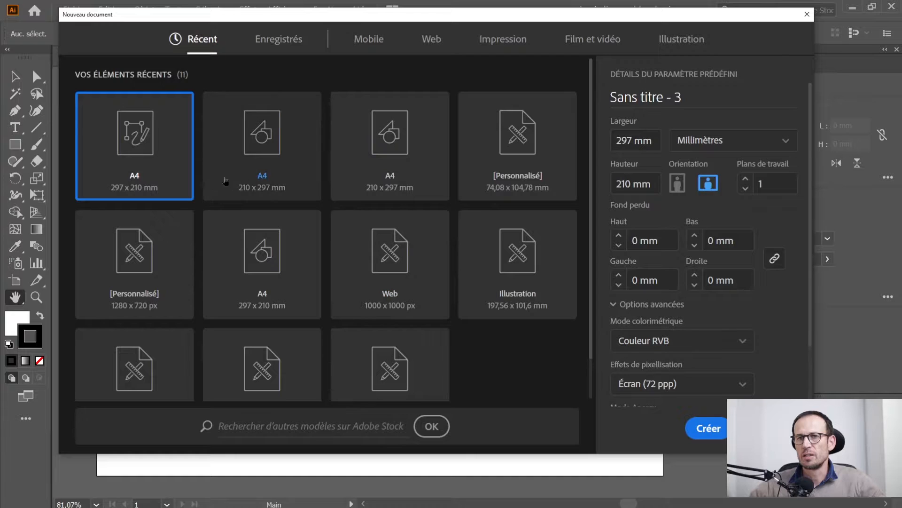
pyautogui.click(682, 39)
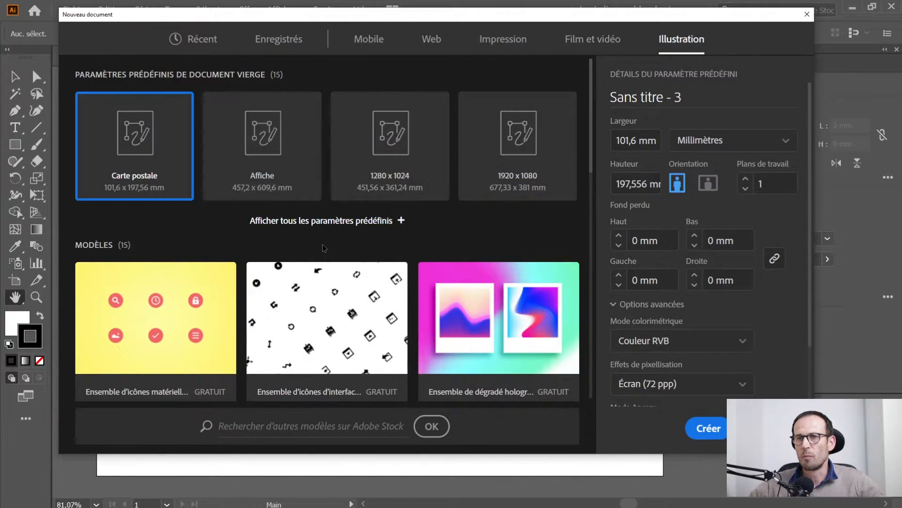
pyautogui.click(515, 144)
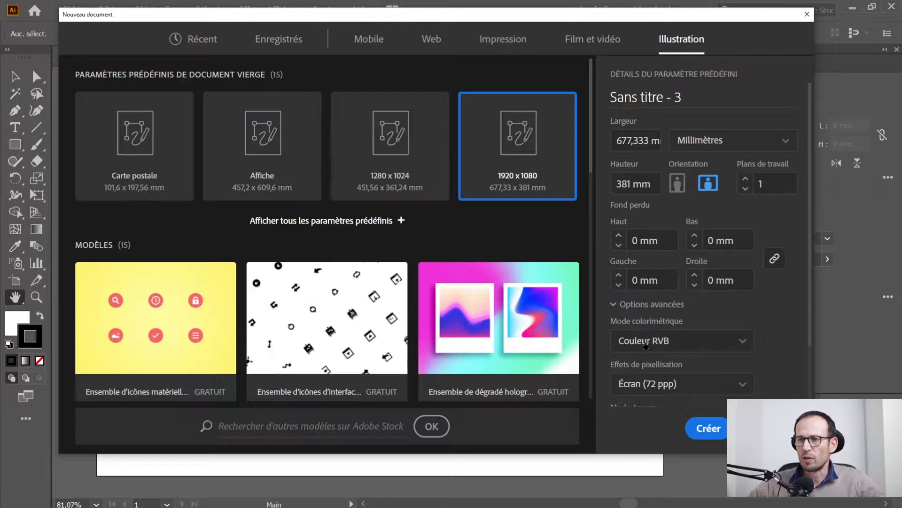
pyautogui.click(634, 305)
pyautogui.click(635, 305)
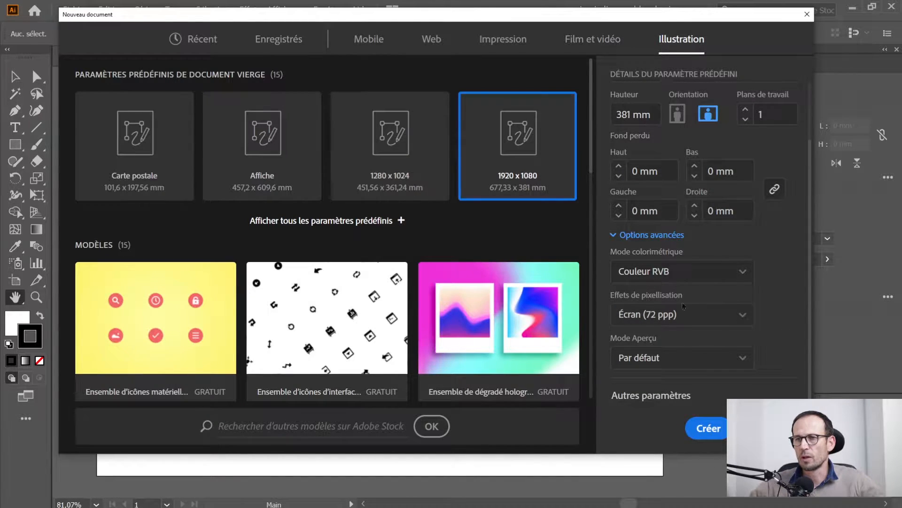
pyautogui.click(702, 437)
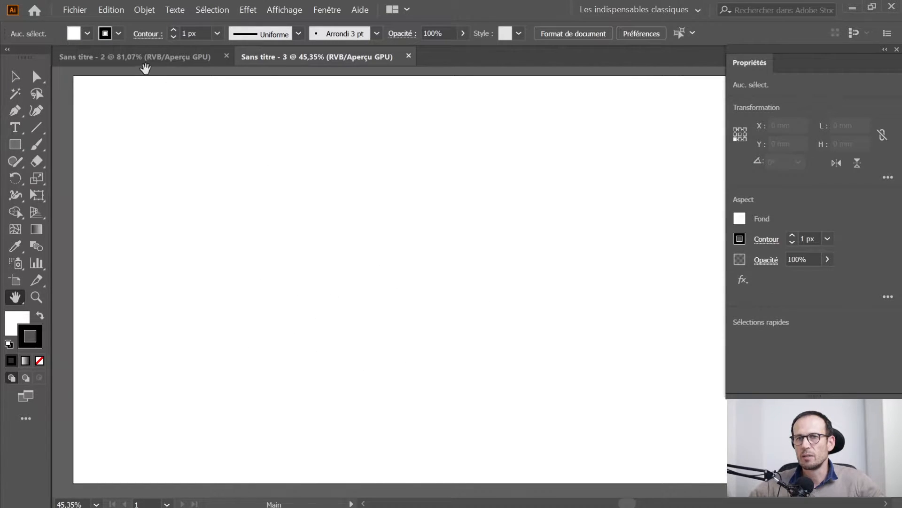
# Step: Set the general measurement units to pixels in the preferences and check that the stroke units use pixels too
pyautogui.click(113, 10)
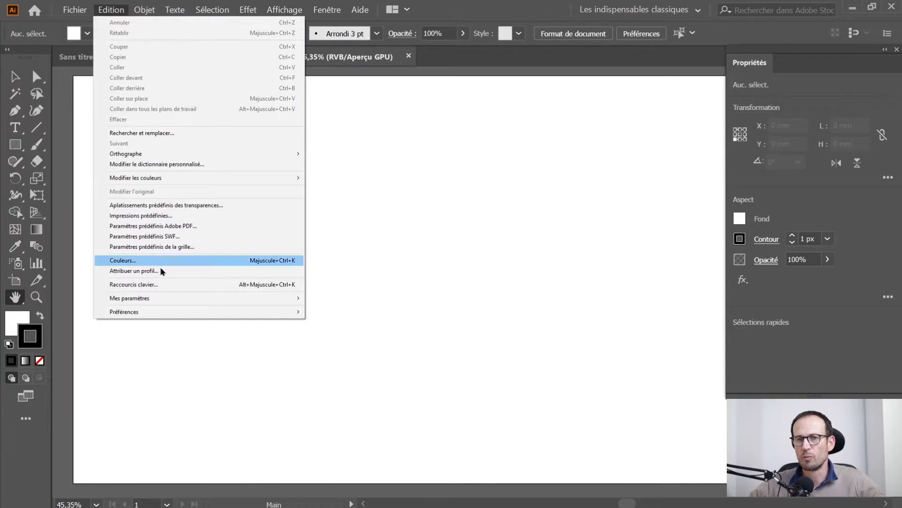
pyautogui.moveTo(160, 312)
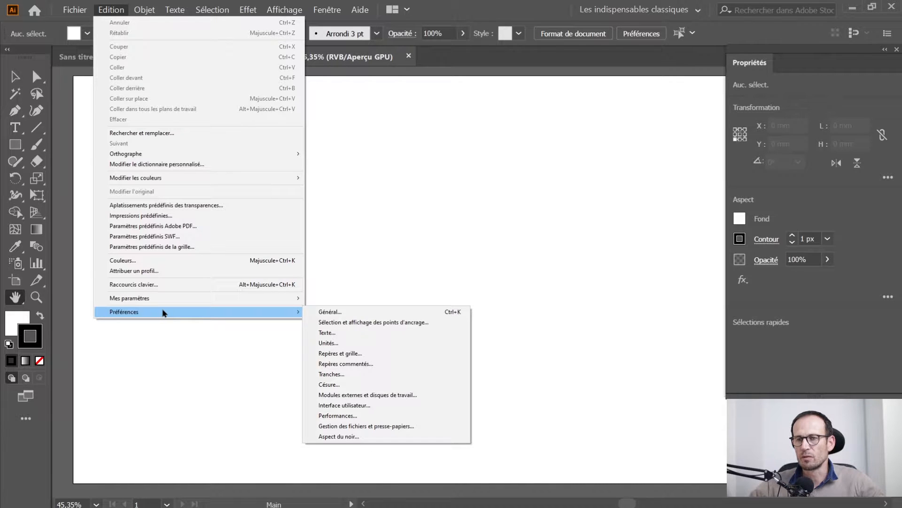
pyautogui.click(330, 312)
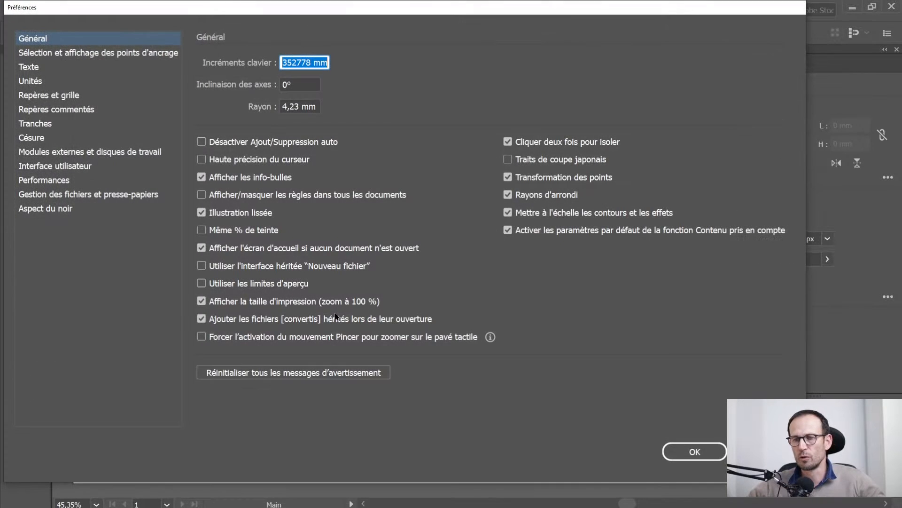
pyautogui.click(46, 95)
pyautogui.click(39, 84)
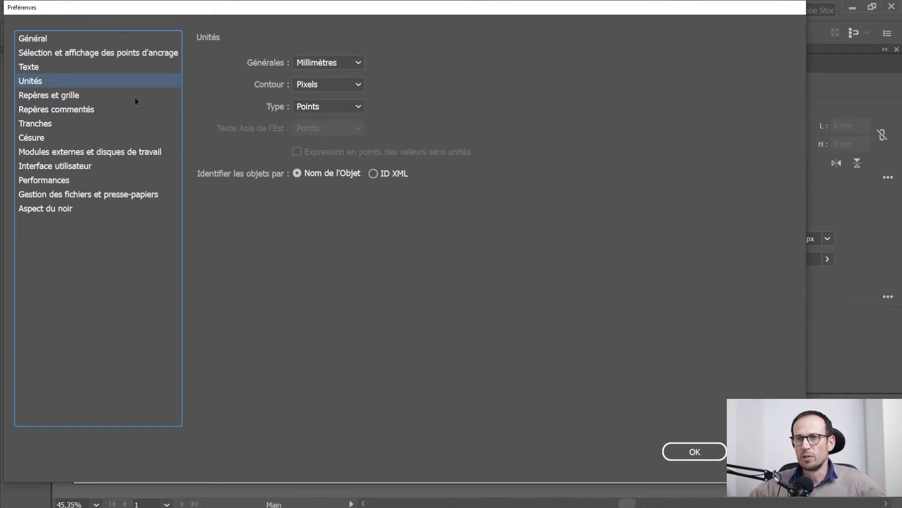
pyautogui.click(342, 65)
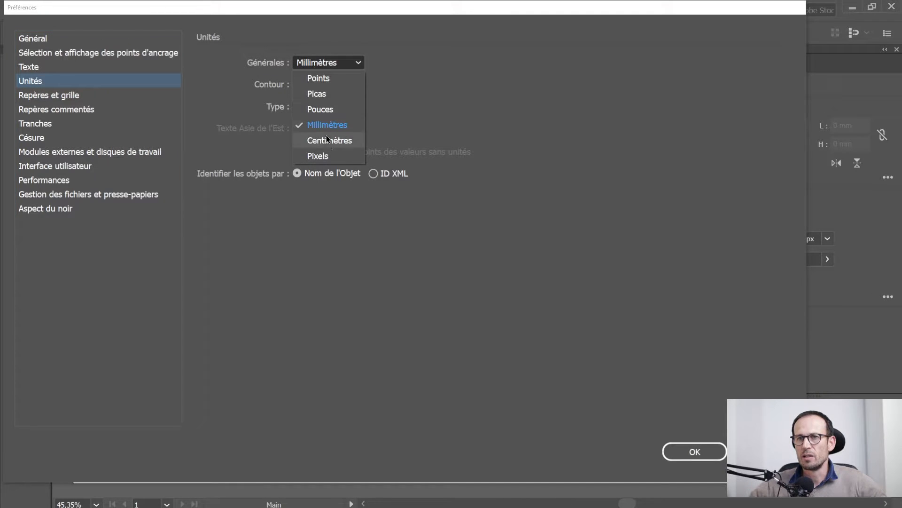
pyautogui.click(331, 156)
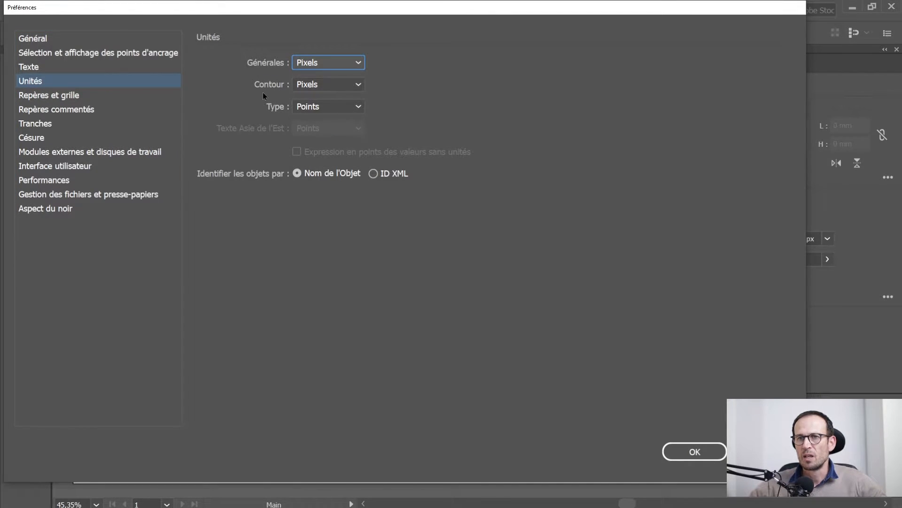
pyautogui.click(329, 89)
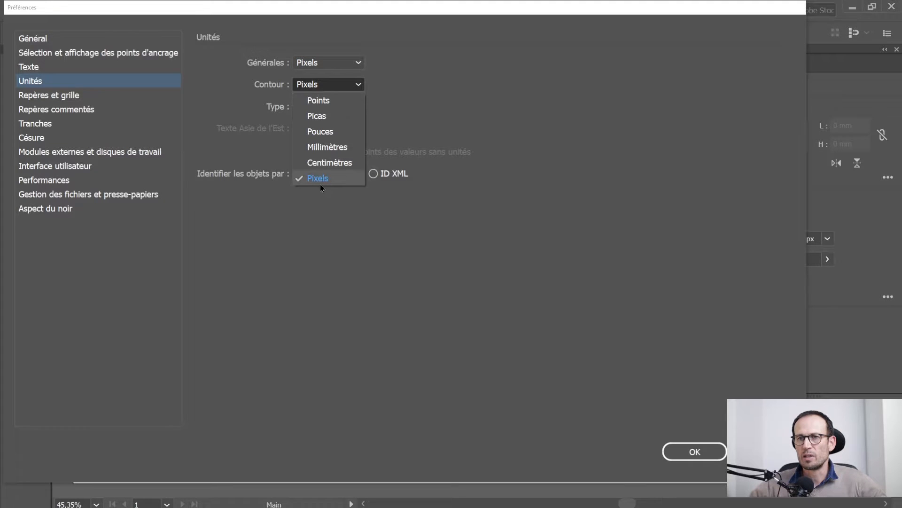
pyautogui.click(394, 103)
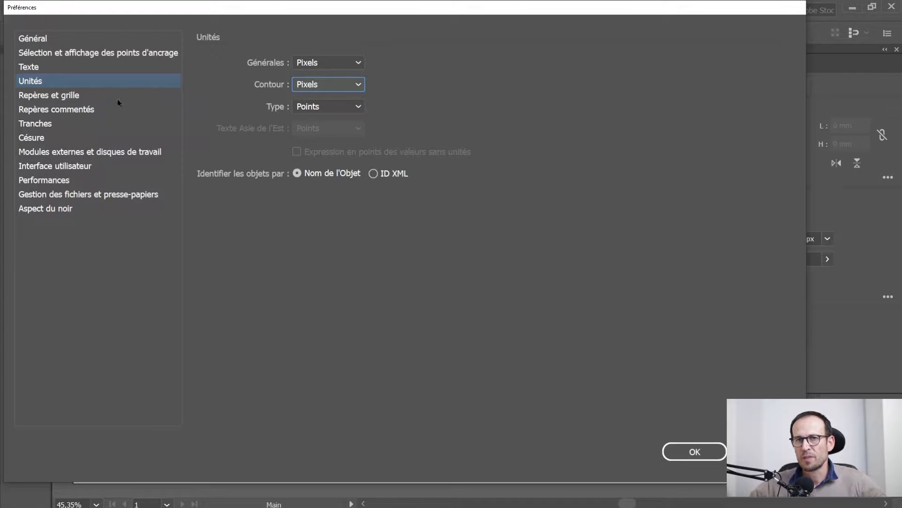
# Step: Set the grid spacing to 10 px, check its subdivisions, and apply the preferences
pyautogui.click(52, 98)
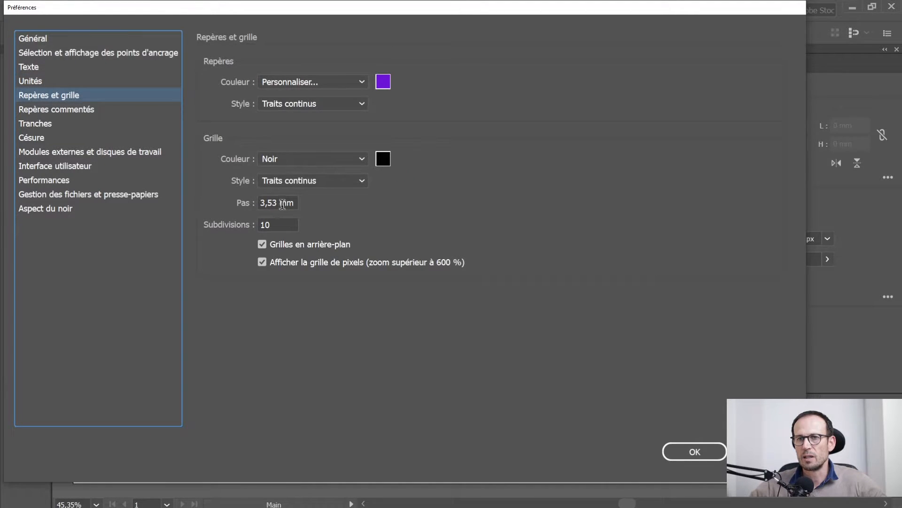
pyautogui.moveTo(281, 202); pyautogui.dragTo(253, 203)
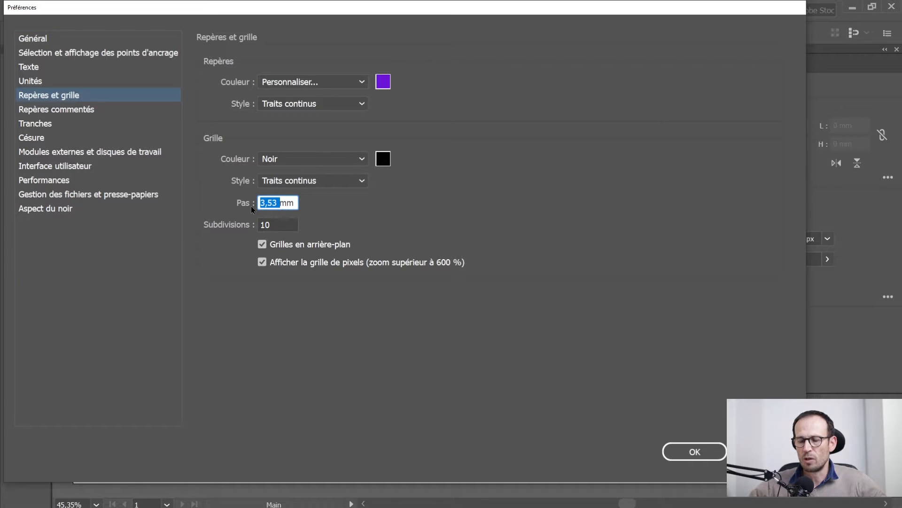
pyautogui.write('10')
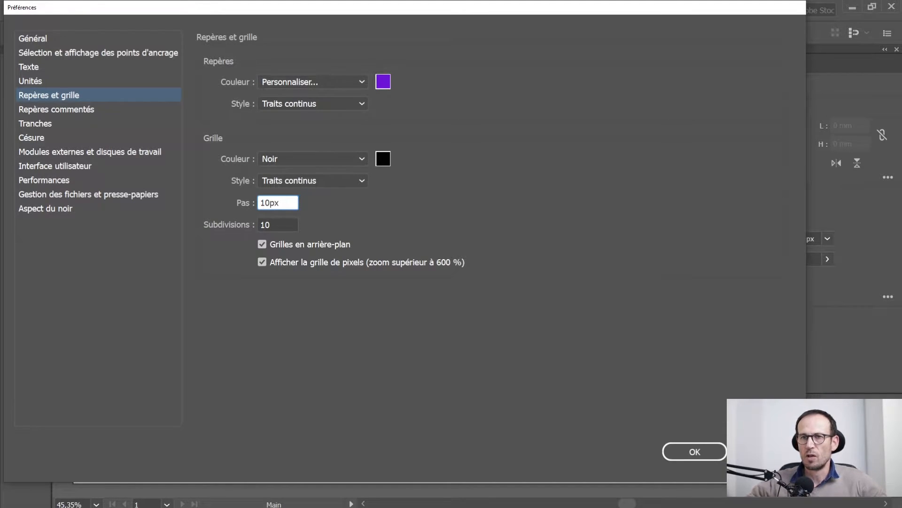
pyautogui.click(285, 220)
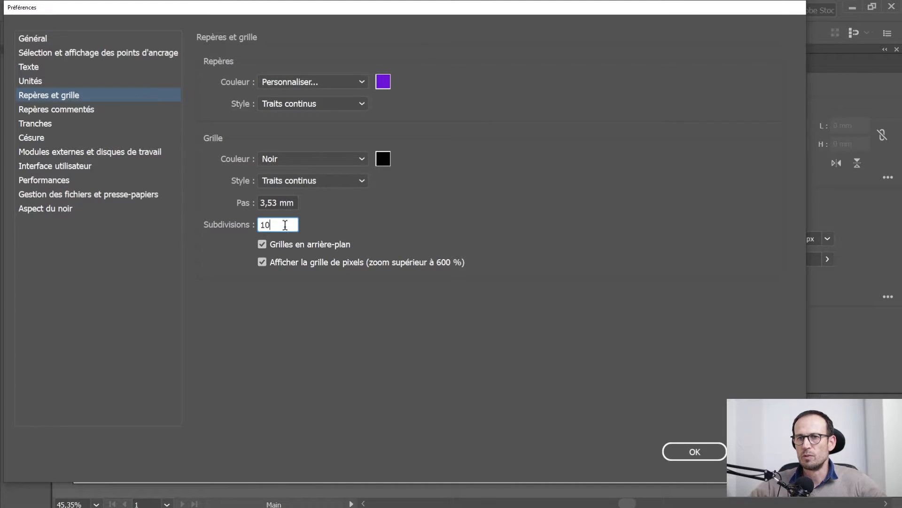
pyautogui.click(280, 203)
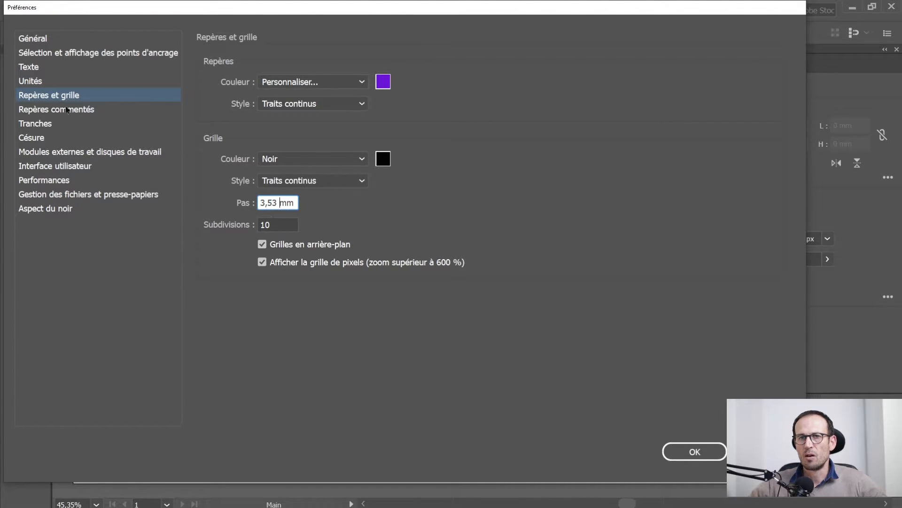
pyautogui.click(35, 87)
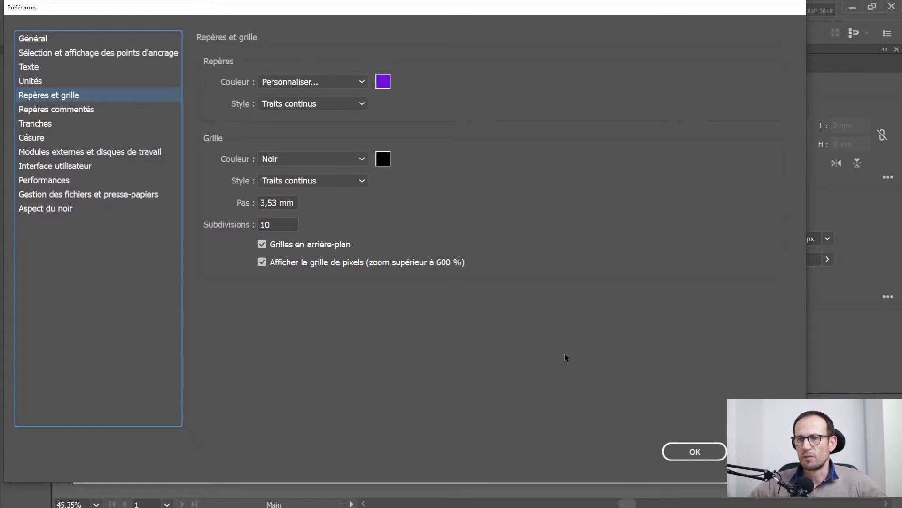
pyautogui.click(693, 452)
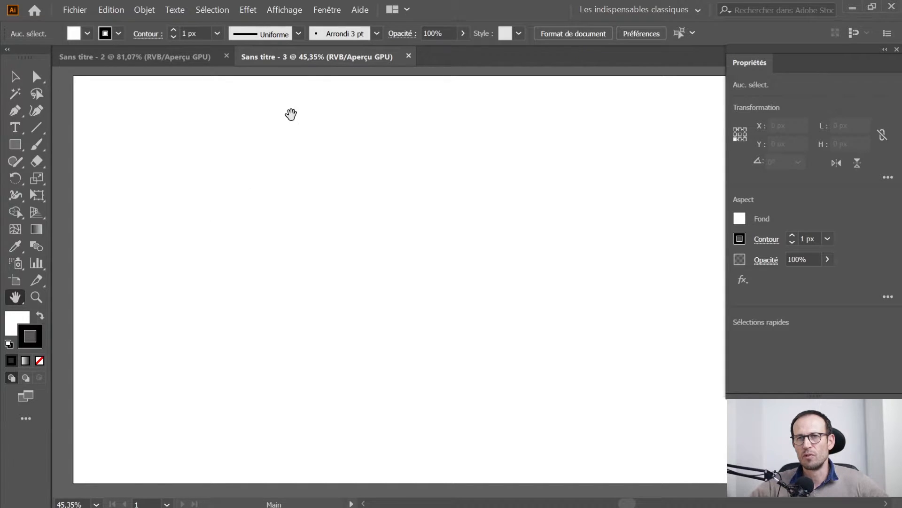
# Step: Display the grid in the new document
pyautogui.click(286, 10)
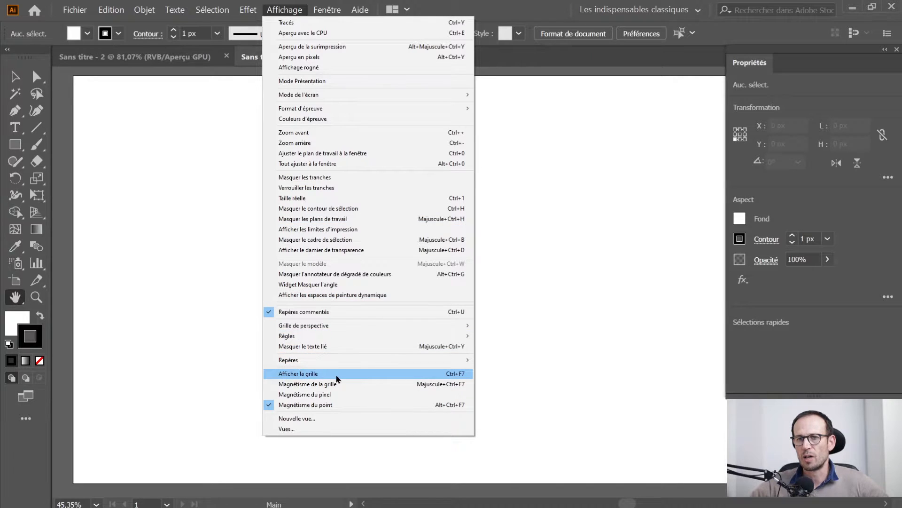
pyautogui.click(434, 375)
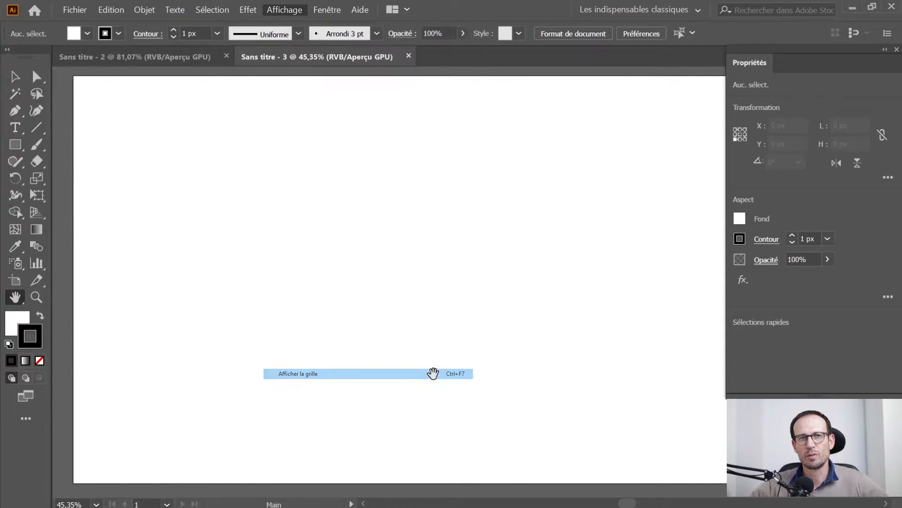
pyautogui.hotkey('ctrl', '+')
pyautogui.hotkey('ctrl', '+')
pyautogui.hotkey('ctrl', '+')
pyautogui.hotkey('ctrl', '+')
pyautogui.hotkey('ctrl', '+')
pyautogui.hotkey('ctrl', '+')
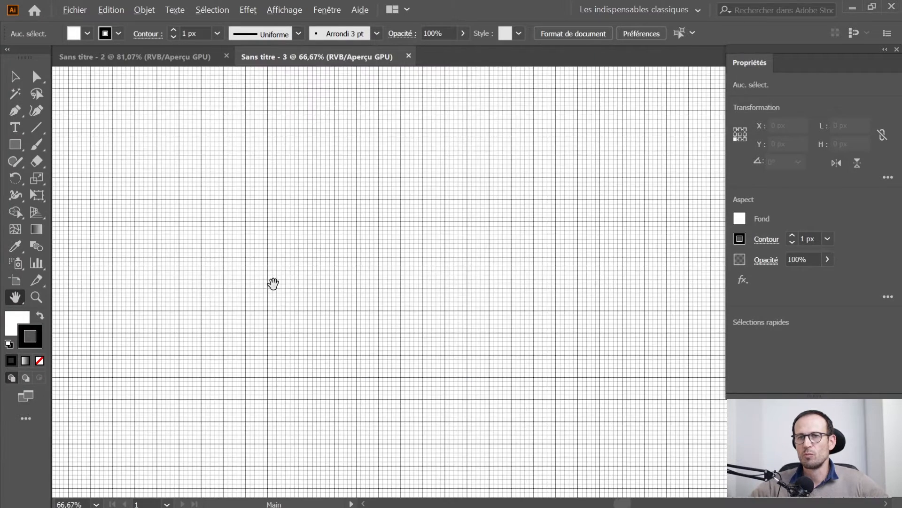
pyautogui.hotkey('ctrl', '+')
pyautogui.hotkey('ctrl', '+')
pyautogui.hotkey('ctrl', '+')
pyautogui.hotkey('ctrl', '+')
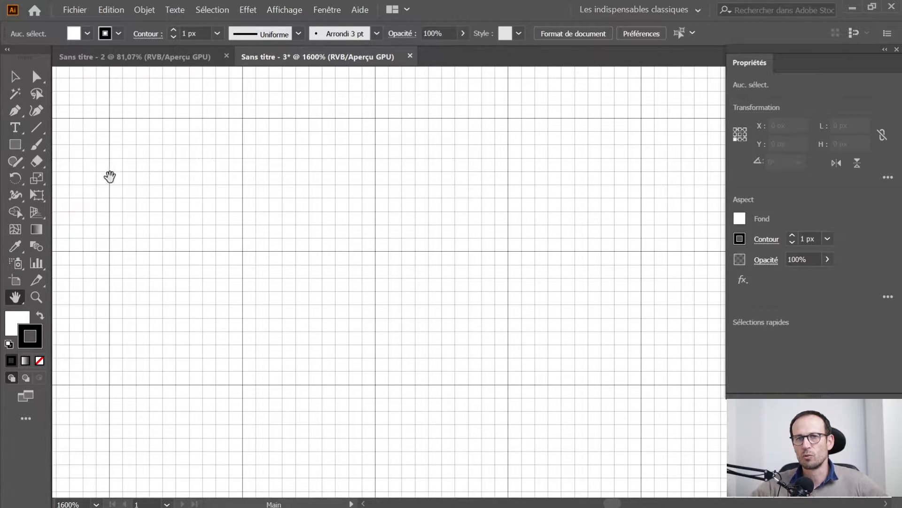
# Step: Set the default fill to none for new shapes, leaving the black stroke in place
pyautogui.press('v')
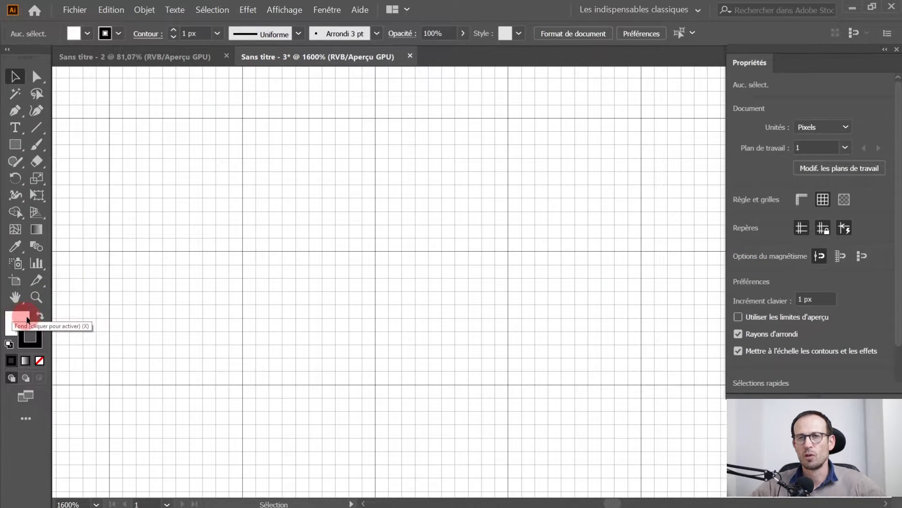
pyautogui.click(16, 328)
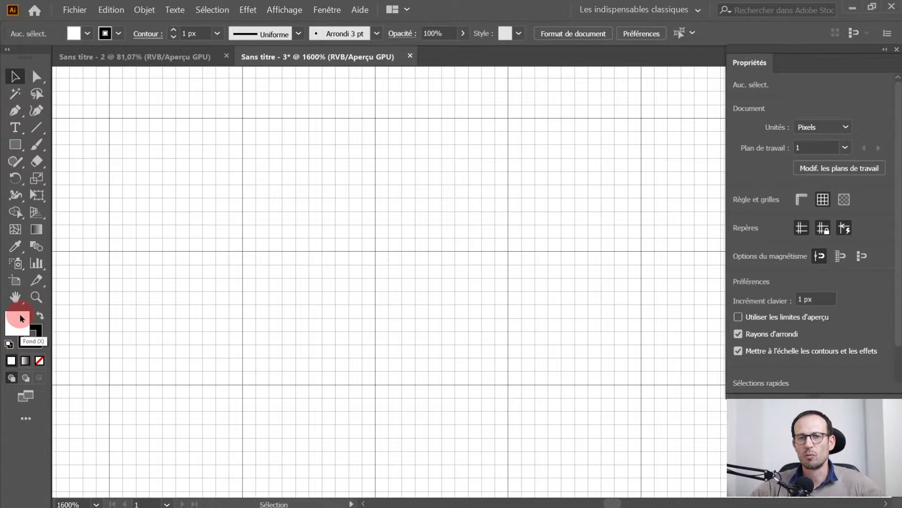
pyautogui.click(42, 337)
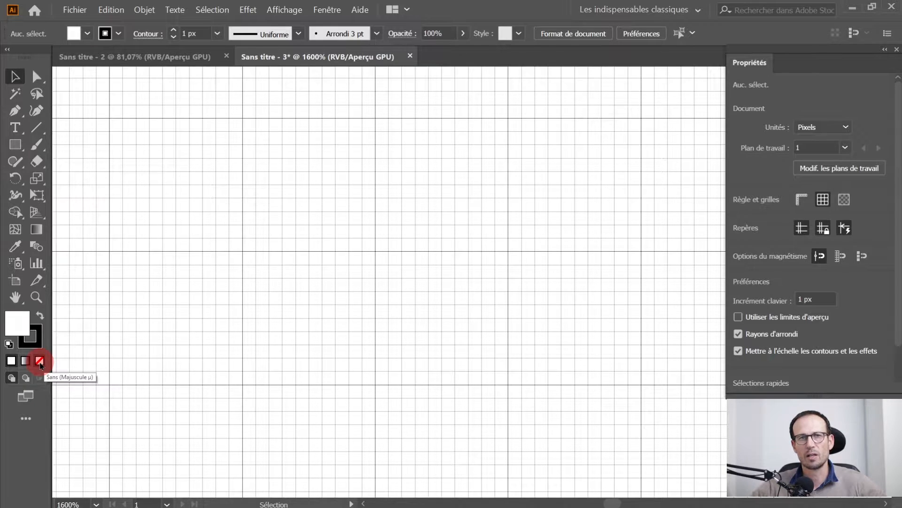
pyautogui.click(39, 361)
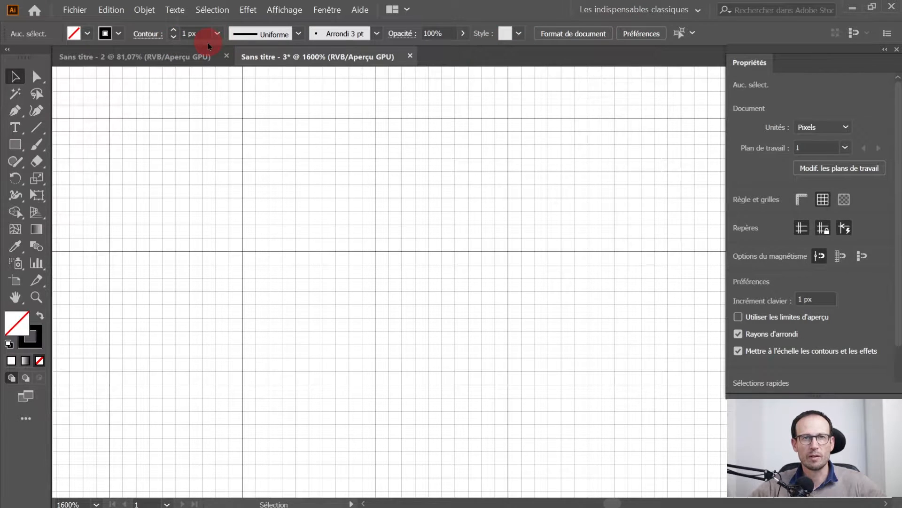
pyautogui.click(325, 11)
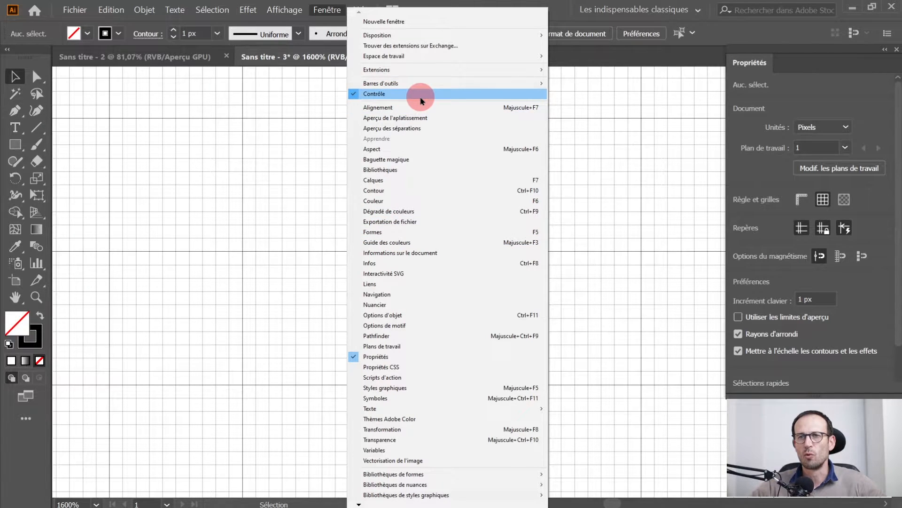
pyautogui.click(567, 7)
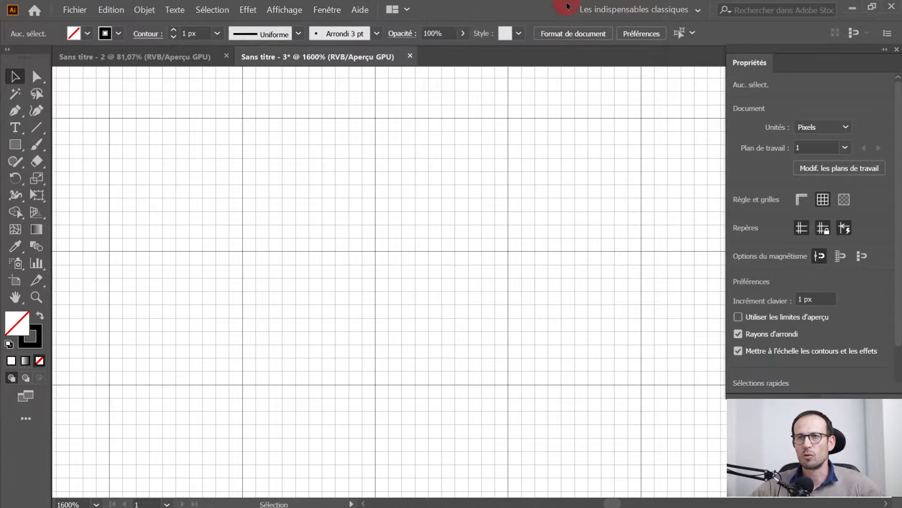
# Step: Turn on snapping to the grid for the document
pyautogui.hotkey('ctrl', '+')
pyautogui.hotkey('ctrl', '+')
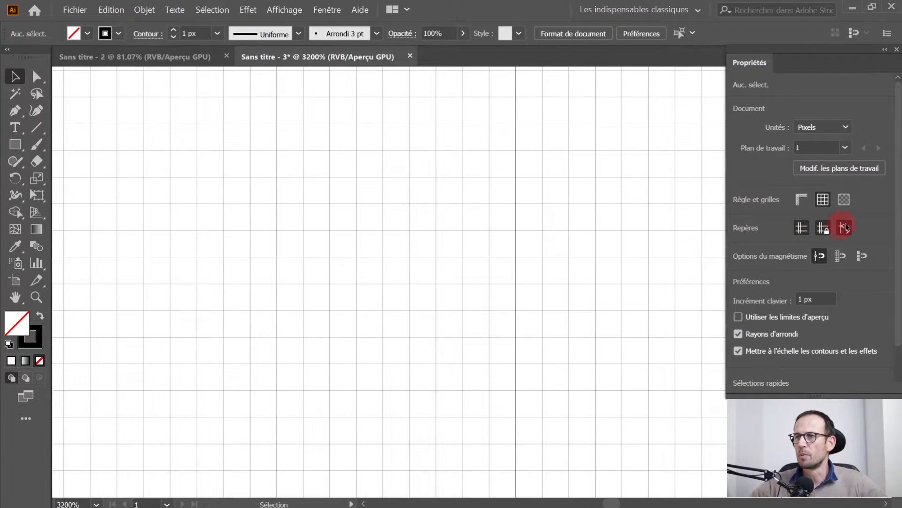
pyautogui.click(840, 257)
pyautogui.click(247, 191)
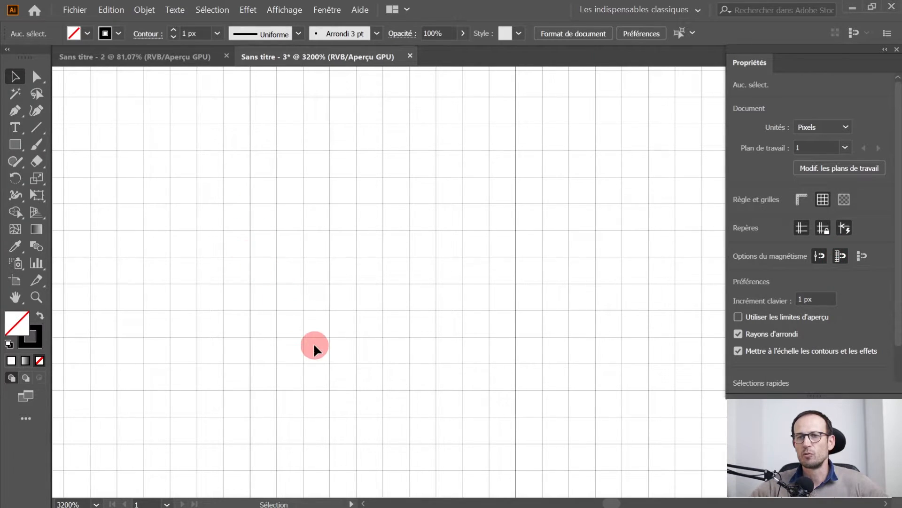
# Step: Draw an open V-shaped path about 4 px wide and 2 px high with the Pen tool, following the grid intersections
pyautogui.click(15, 110)
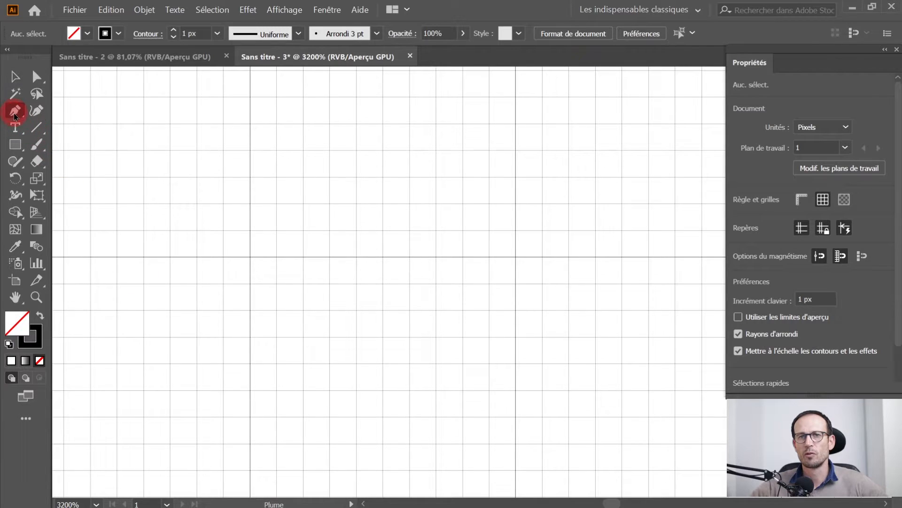
pyautogui.click(251, 259)
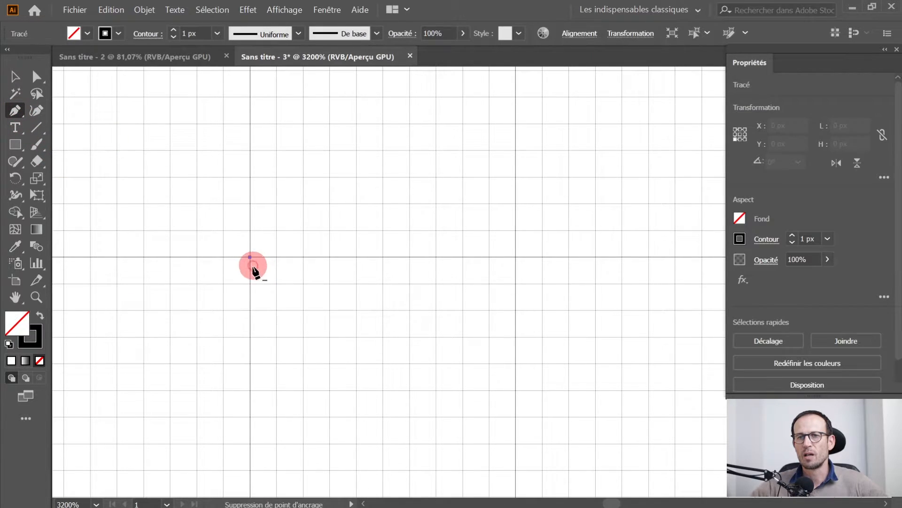
pyautogui.click(303, 309)
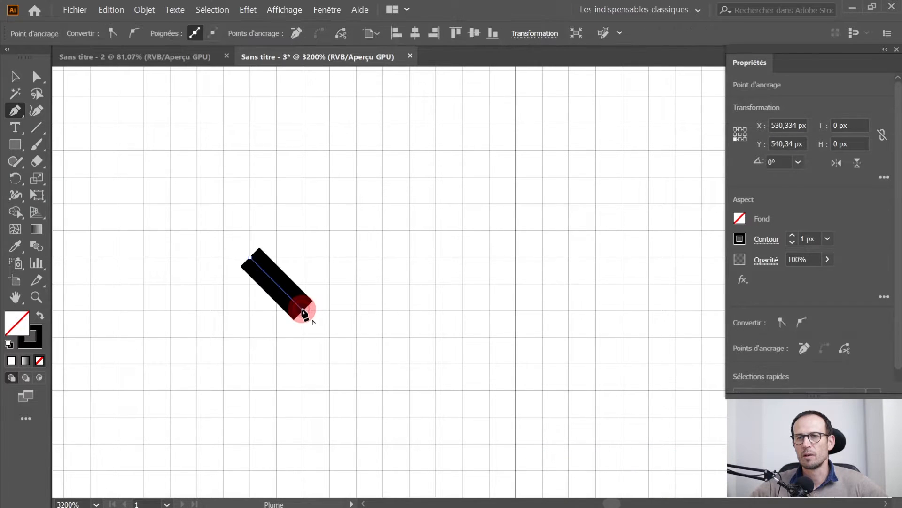
pyautogui.click(356, 258)
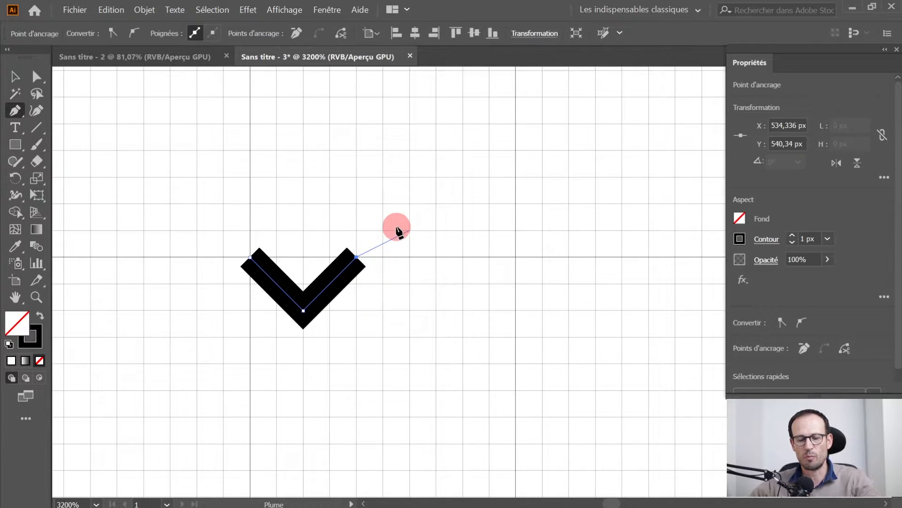
pyautogui.press('Escape')
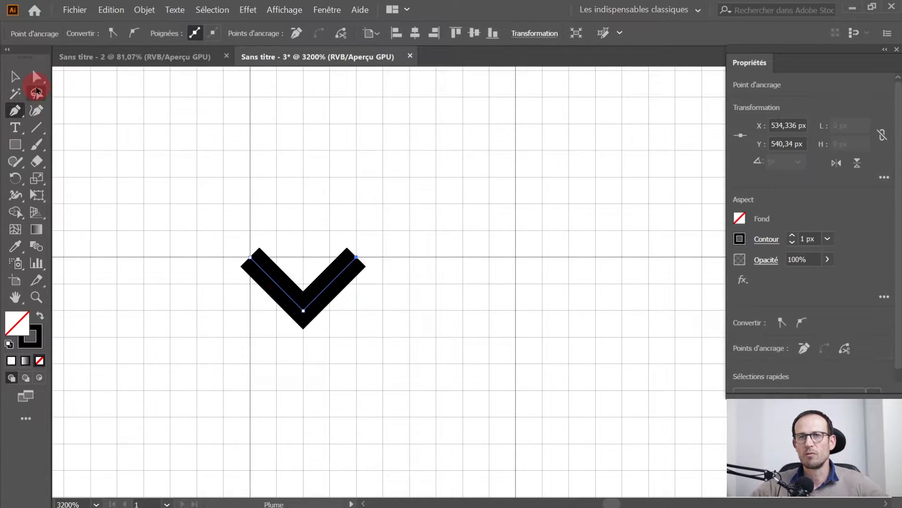
# Step: Select the V-shaped path and give it a 5 px stroke with round caps to form a heart
pyautogui.click(15, 76)
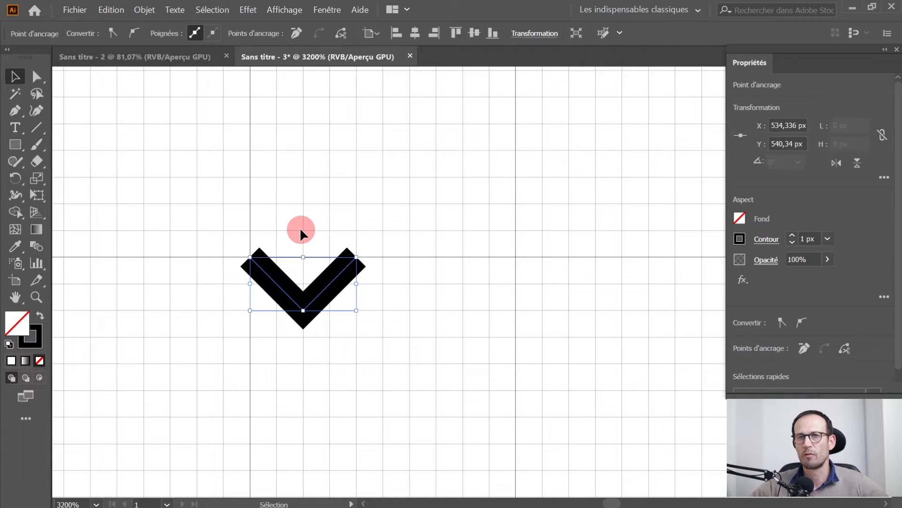
pyautogui.click(16, 77)
pyautogui.click(323, 299)
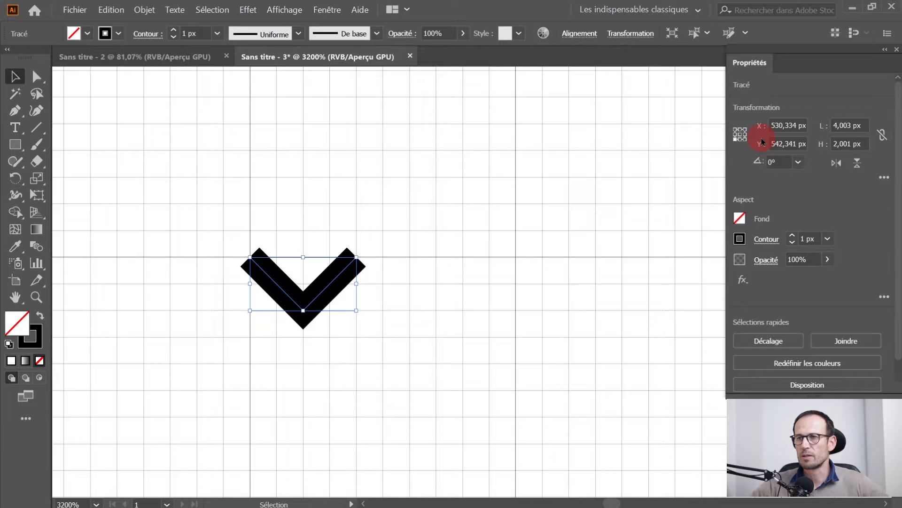
pyautogui.click(793, 237)
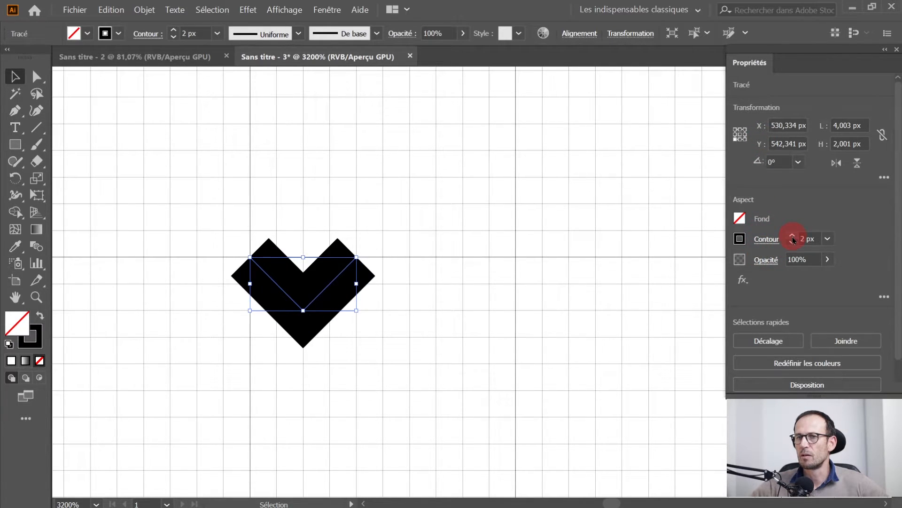
pyautogui.click(792, 236)
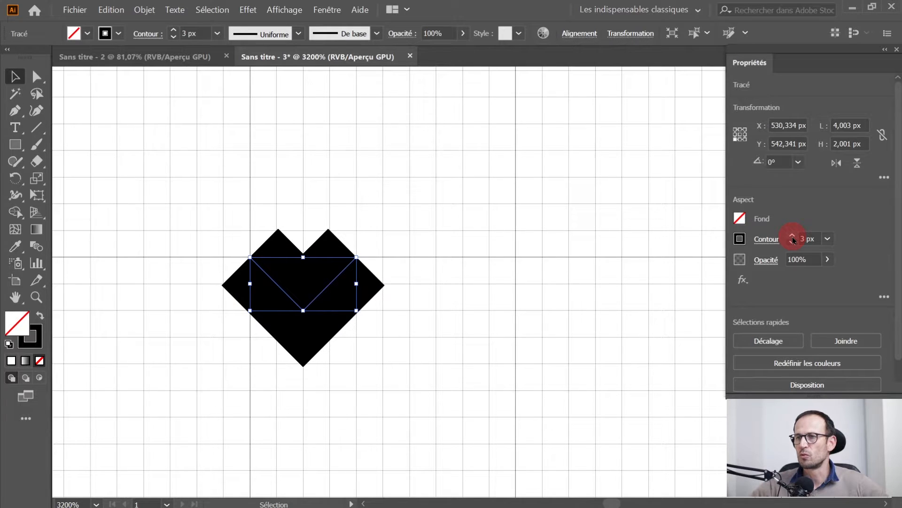
pyautogui.click(767, 239)
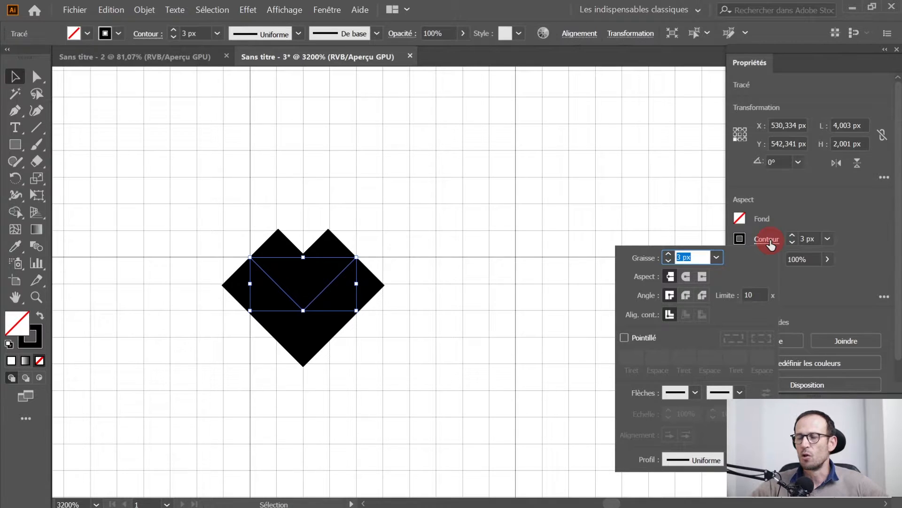
pyautogui.click(686, 277)
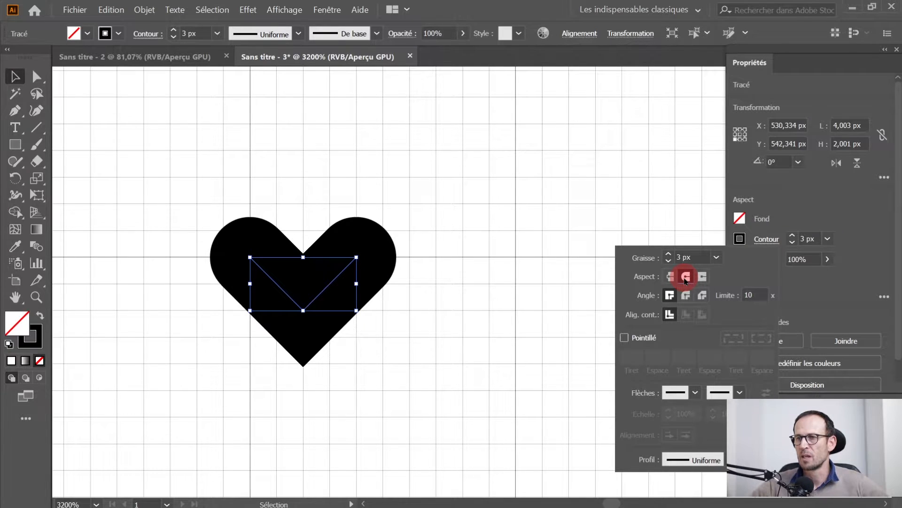
pyautogui.click(668, 254)
pyautogui.click(668, 255)
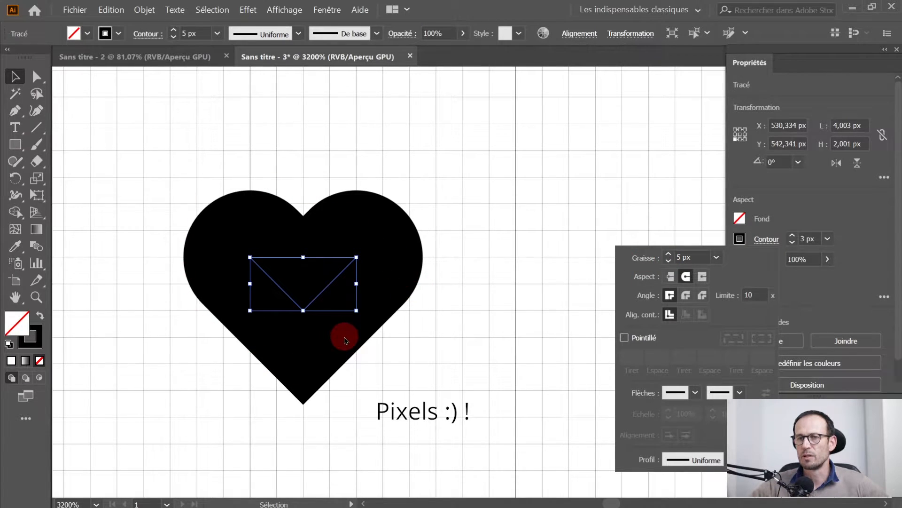
pyautogui.click(491, 284)
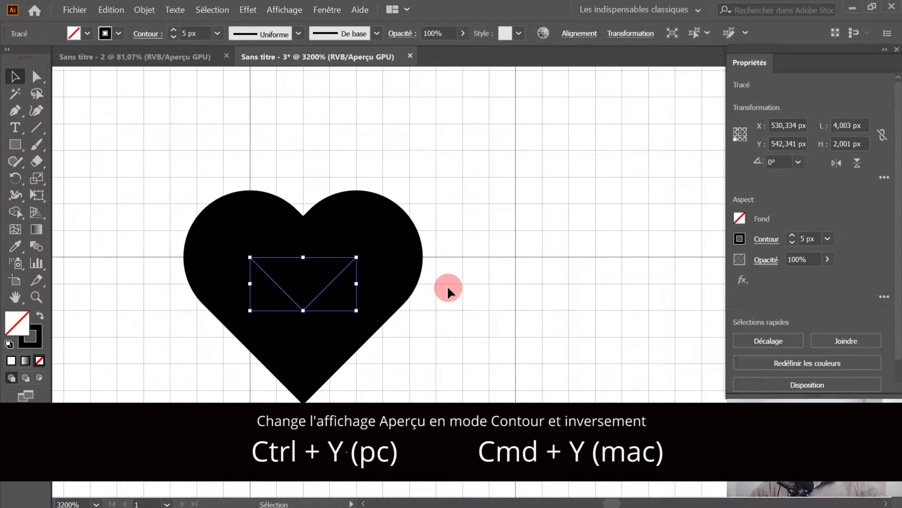
# Step: Examine the underlying V-shaped path in outline mode, and return to preview mode with the Selection tool active
pyautogui.hotkey('ctrl', 'y')
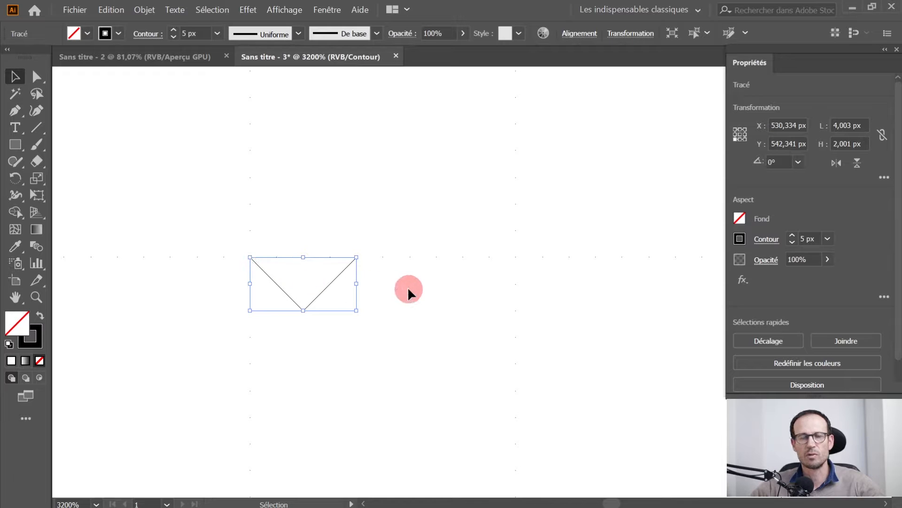
pyautogui.hotkey('ctrl', 'y')
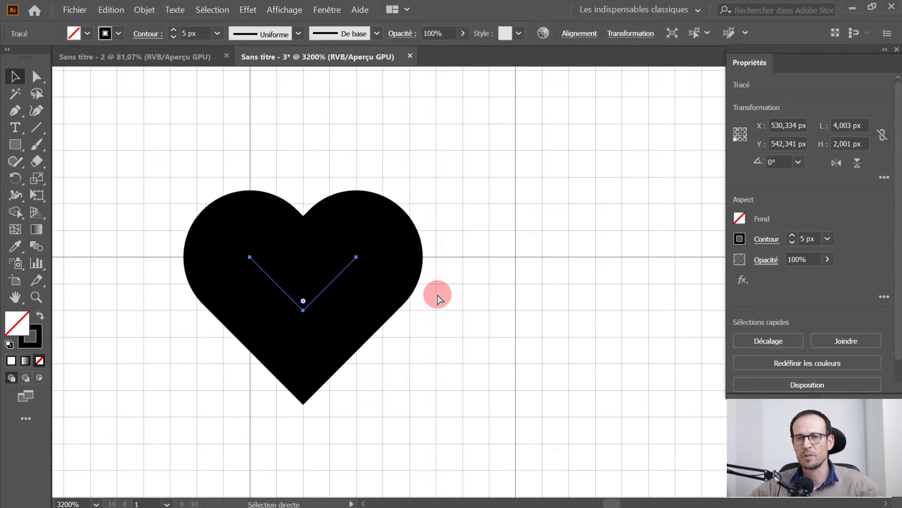
pyautogui.press('v')
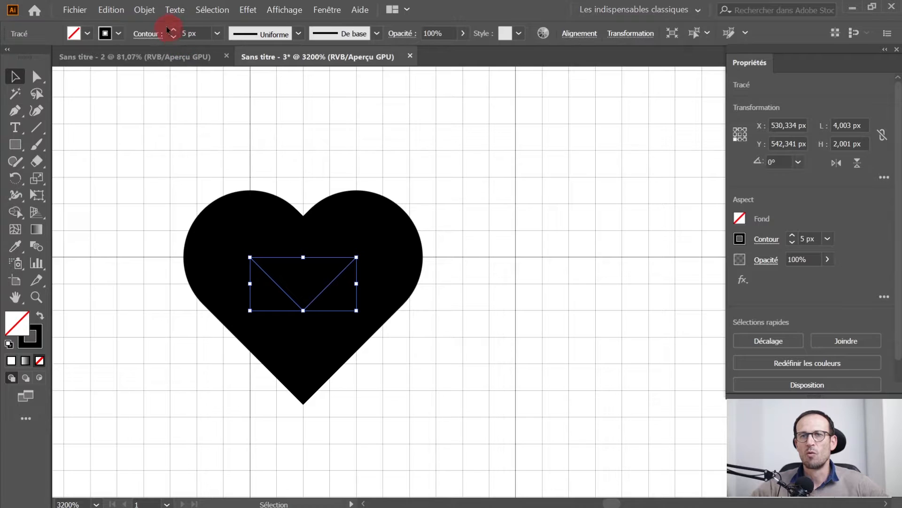
# Step: Expand only the stroke of the heart, leaving the fill out of the expansion
pyautogui.click(148, 12)
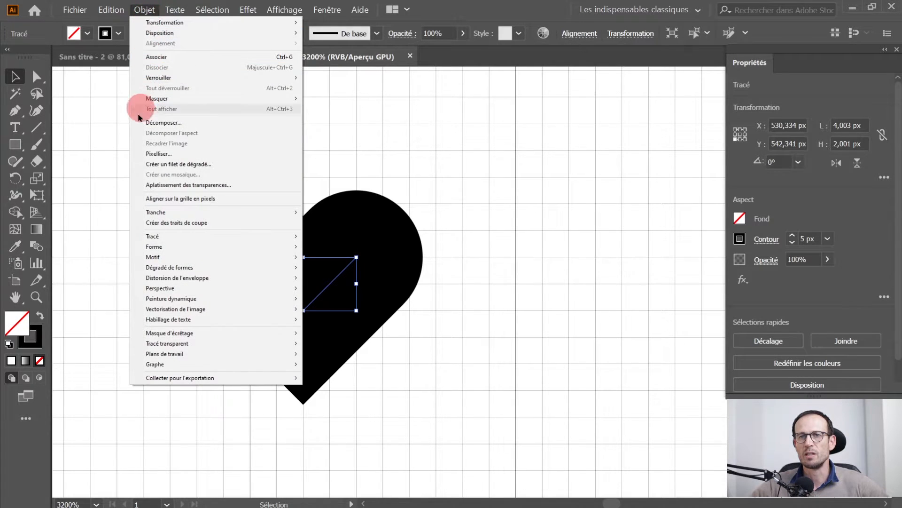
pyautogui.click(159, 131)
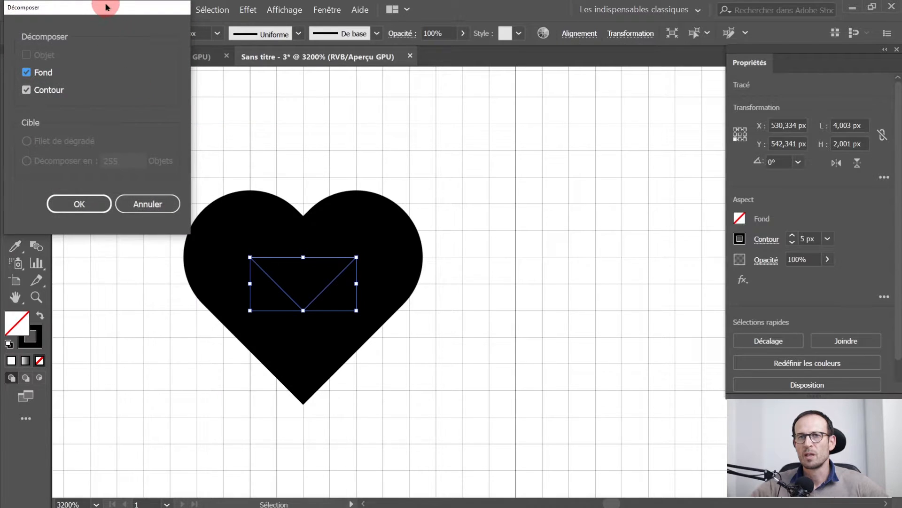
pyautogui.moveTo(111, 6); pyautogui.dragTo(592, 101)
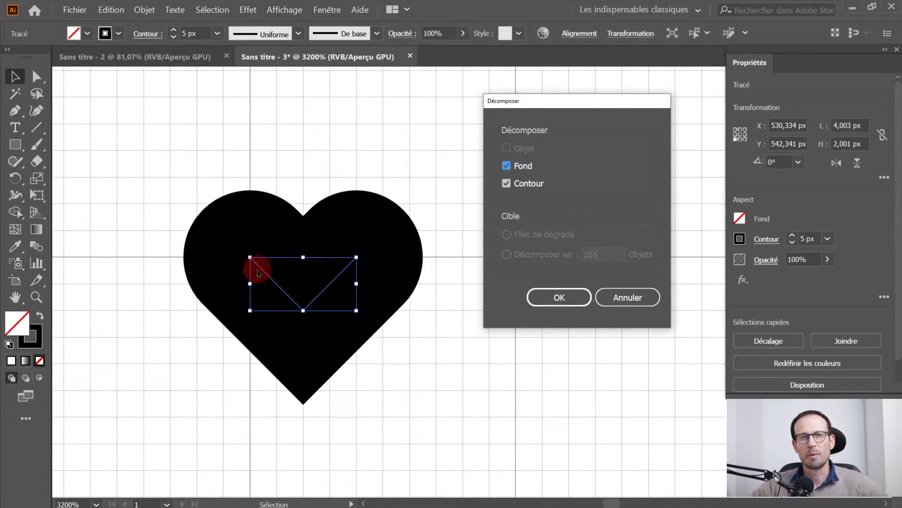
pyautogui.click(507, 165)
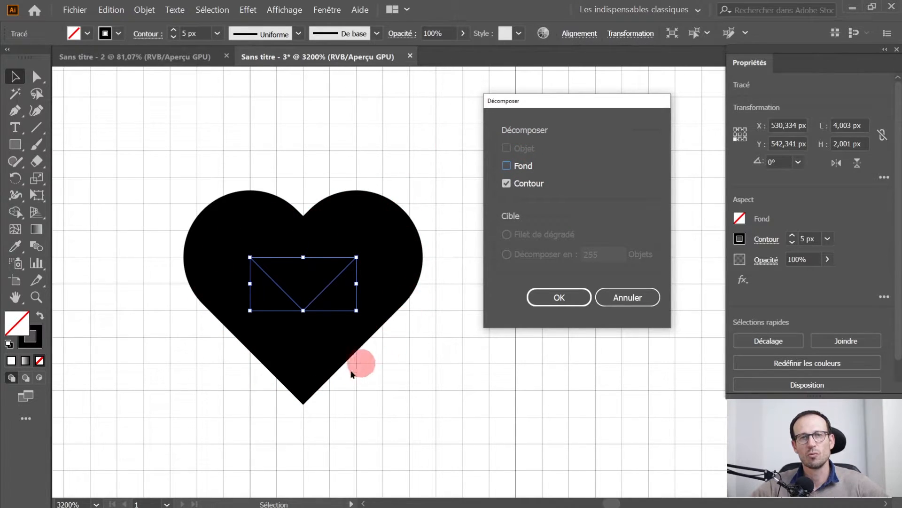
pyautogui.click(556, 299)
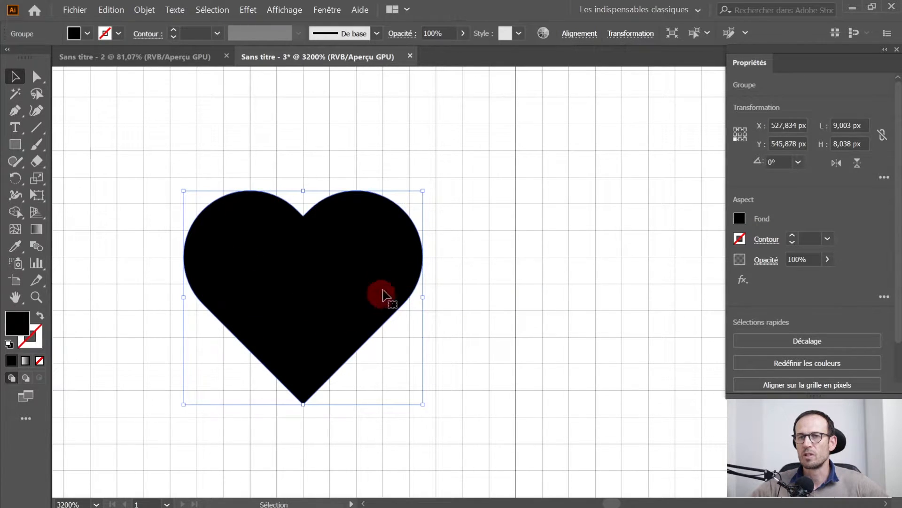
# Step: Examine the expanded heart's contour in outline mode and return to preview mode
pyautogui.keyDown('ctrl'); pyautogui.click(404, 264); pyautogui.keyUp('ctrl')
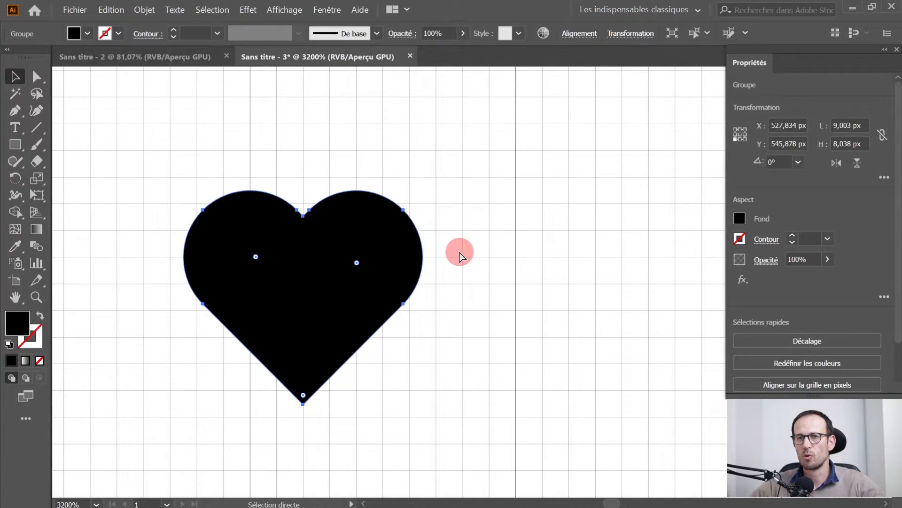
pyautogui.hotkey('ctrl', 'y')
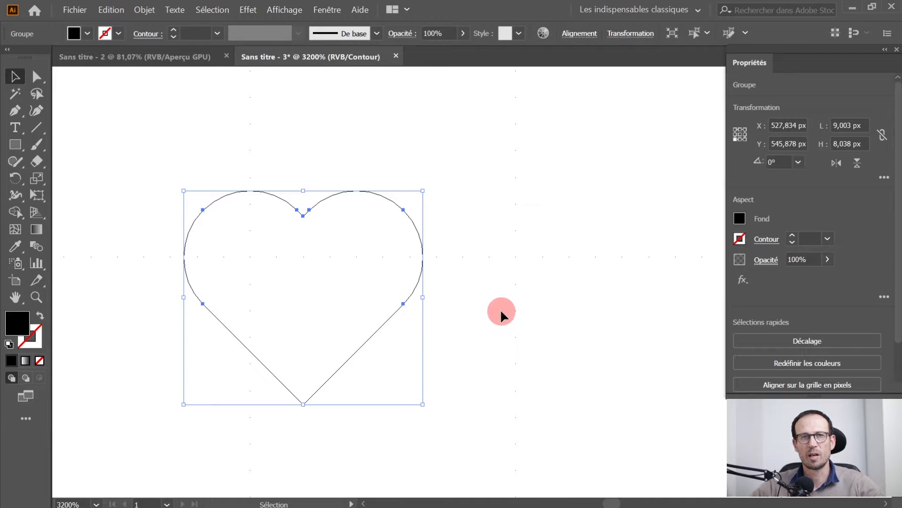
pyautogui.hotkey('ctrl', 'y')
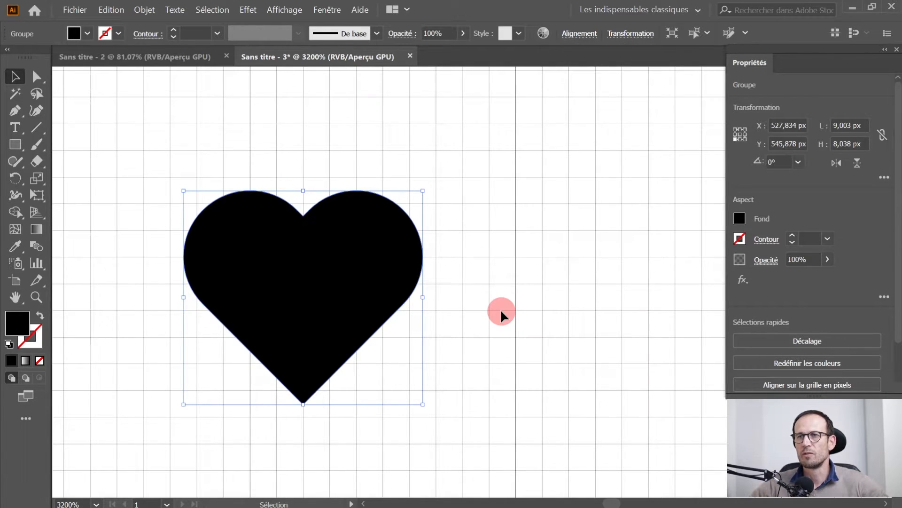
# Step: Show the layer contents of Calque 1 and move the heart path out of its group, directly under the layer
pyautogui.click(327, 10)
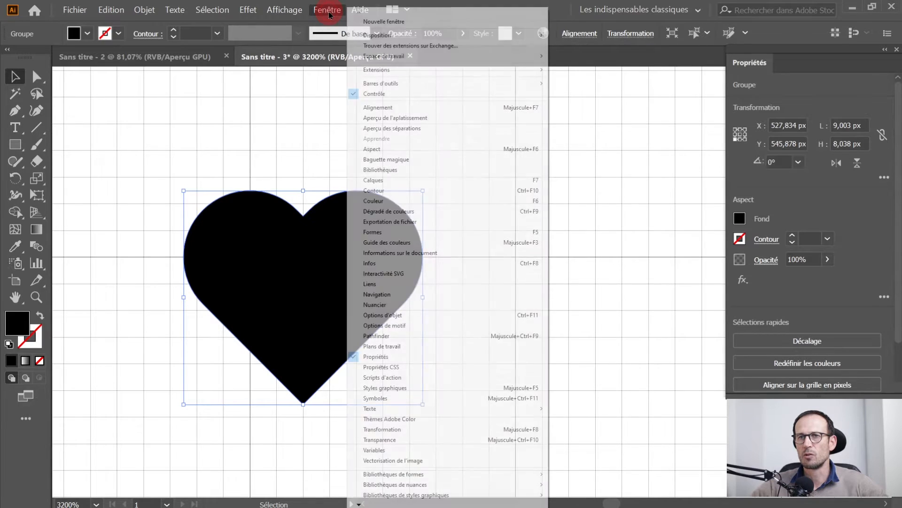
pyautogui.click(376, 180)
pyautogui.moveTo(525, 84); pyautogui.dragTo(538, 83)
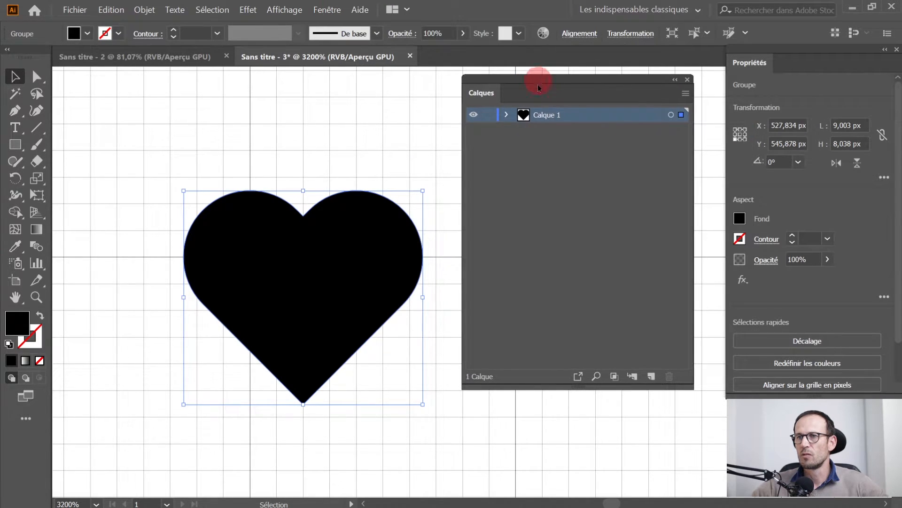
pyautogui.click(507, 116)
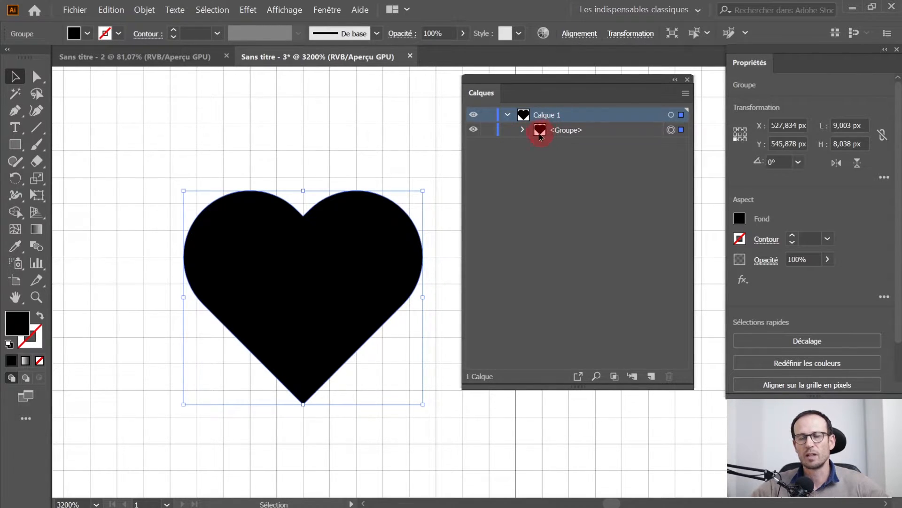
pyautogui.click(523, 135)
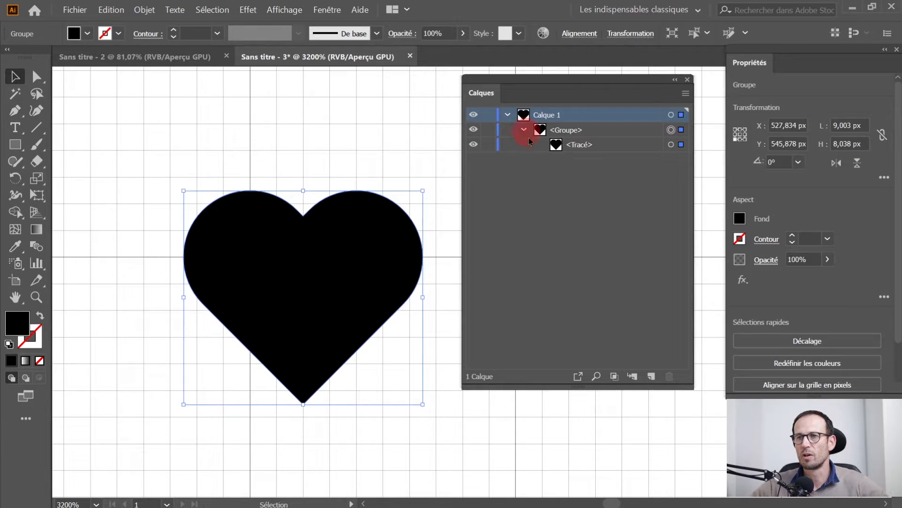
pyautogui.click(578, 148)
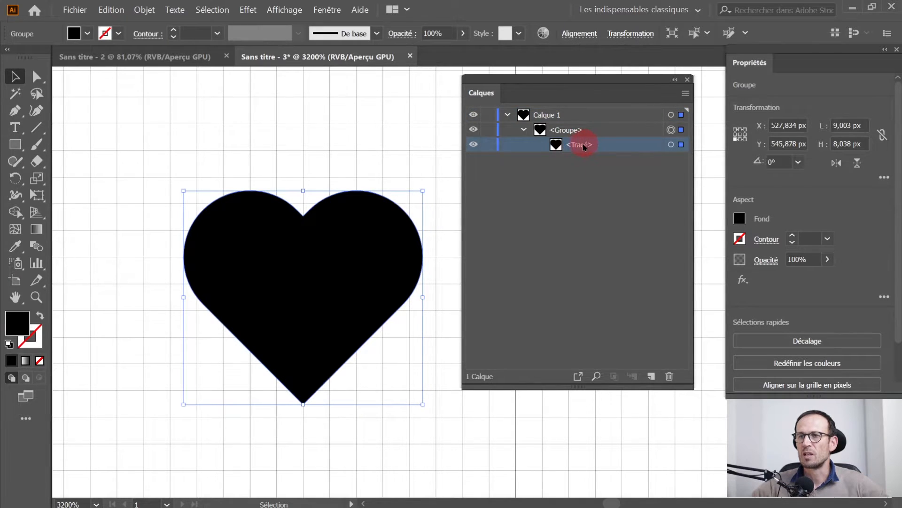
pyautogui.moveTo(583, 147); pyautogui.dragTo(580, 125)
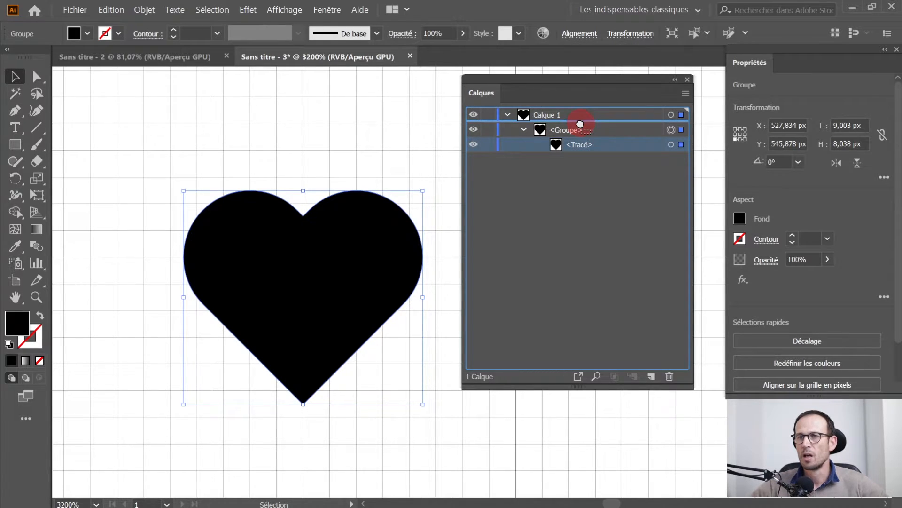
pyautogui.moveTo(581, 124); pyautogui.dragTo(580, 125)
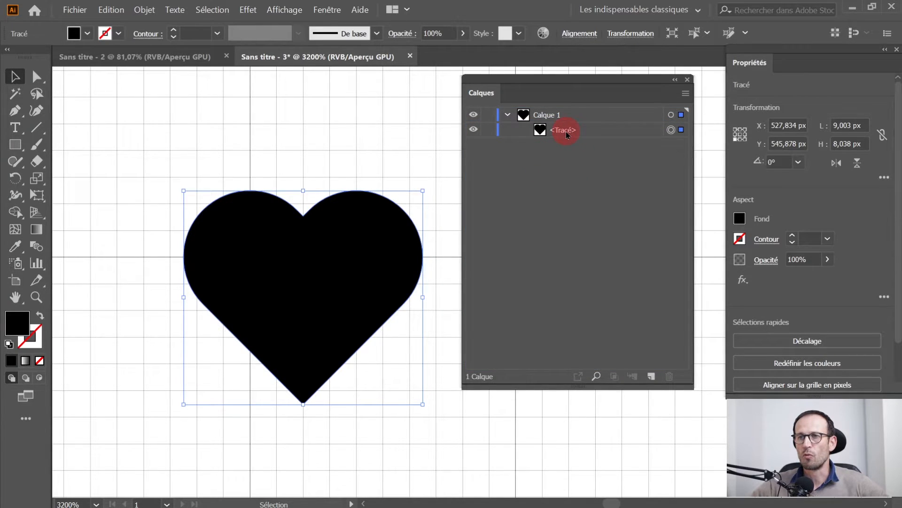
# Step: Rename the heart path as Coeur in the layer list
pyautogui.doubleClick(566, 134)
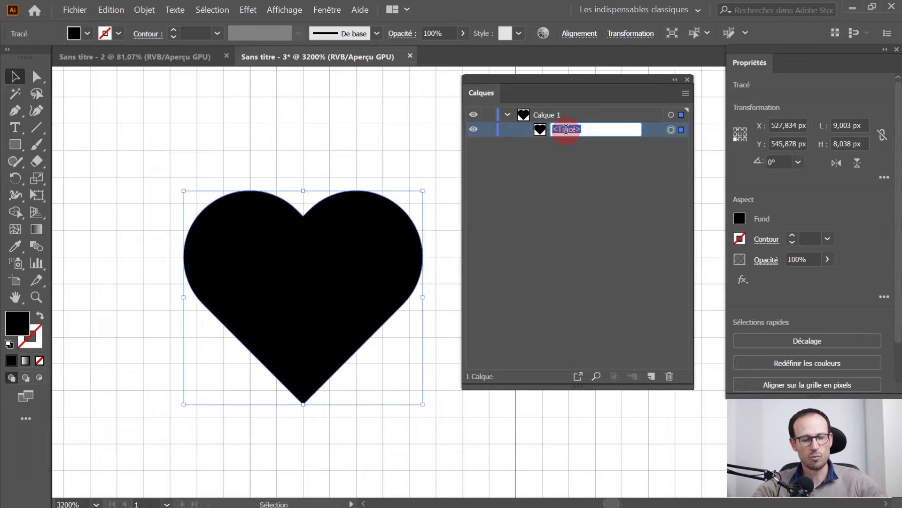
pyautogui.write('c')
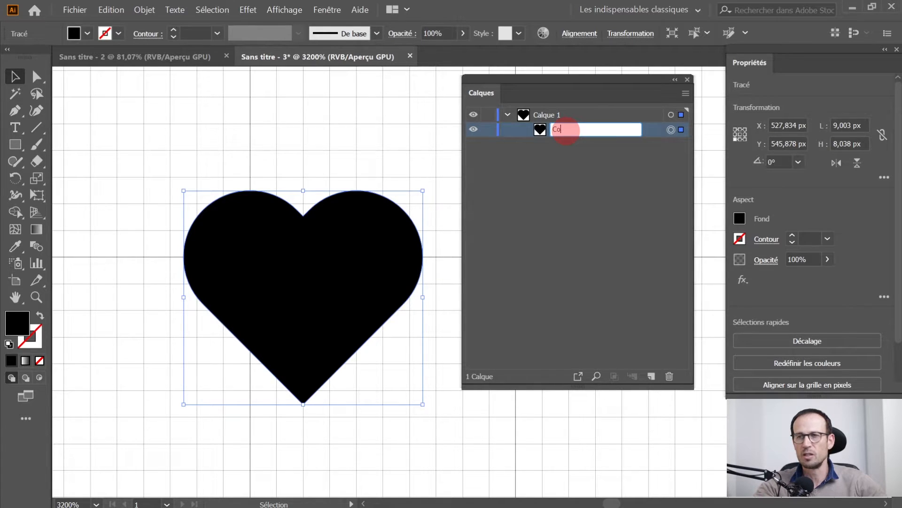
pyautogui.press('Return')
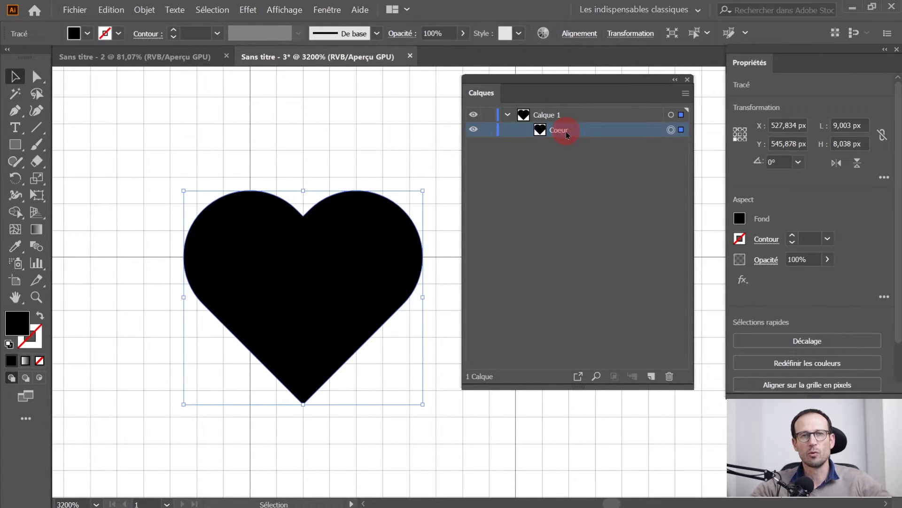
# Step: Scale the heart up proportionally to about 92 px wide and 82 px high, and deselect it
pyautogui.keyDown('ctrl'); pyautogui.keyDown('alt'); pyautogui.click(353, 291); pyautogui.keyUp('alt'); pyautogui.keyUp('ctrl')
pyautogui.keyDown('ctrl'); pyautogui.keyDown('alt'); pyautogui.click(352, 291); pyautogui.keyUp('alt'); pyautogui.keyUp('ctrl')
pyautogui.moveTo(423, 291); pyautogui.dragTo(217, 294)
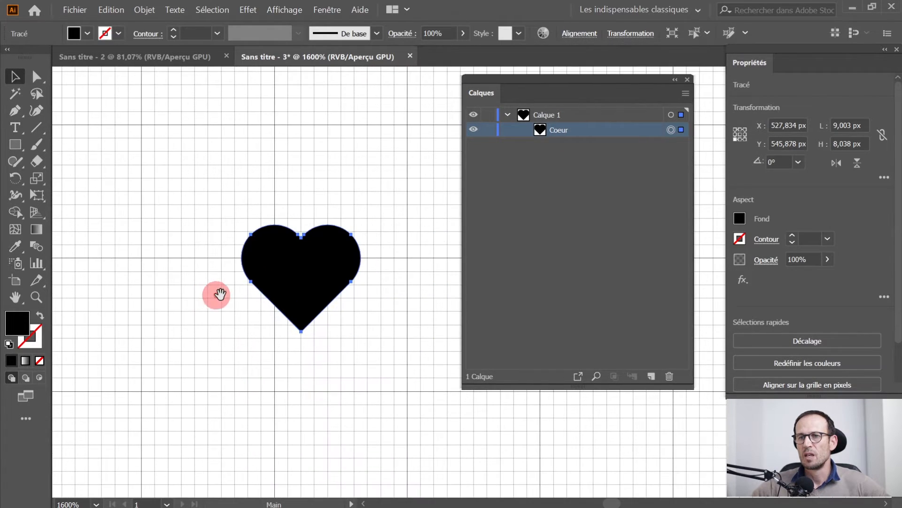
pyautogui.scroll(-8, 272, 282)
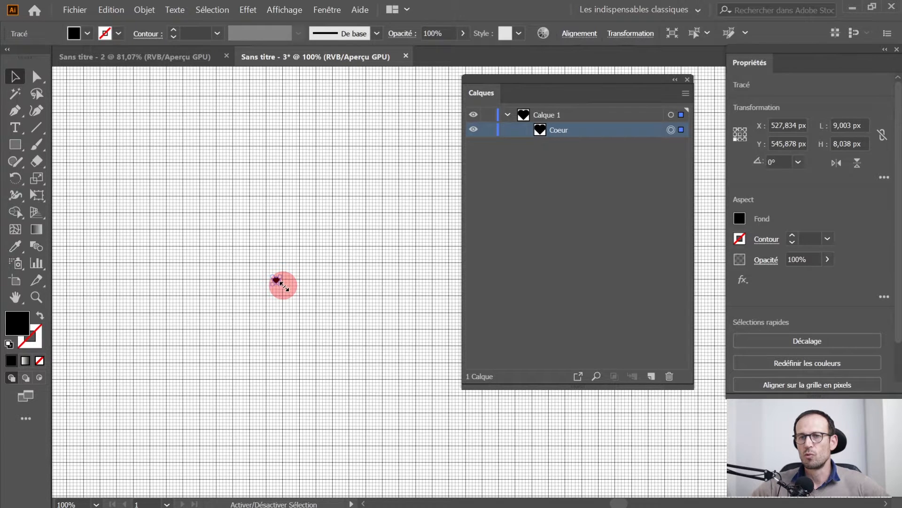
pyautogui.scroll(5, 283, 284)
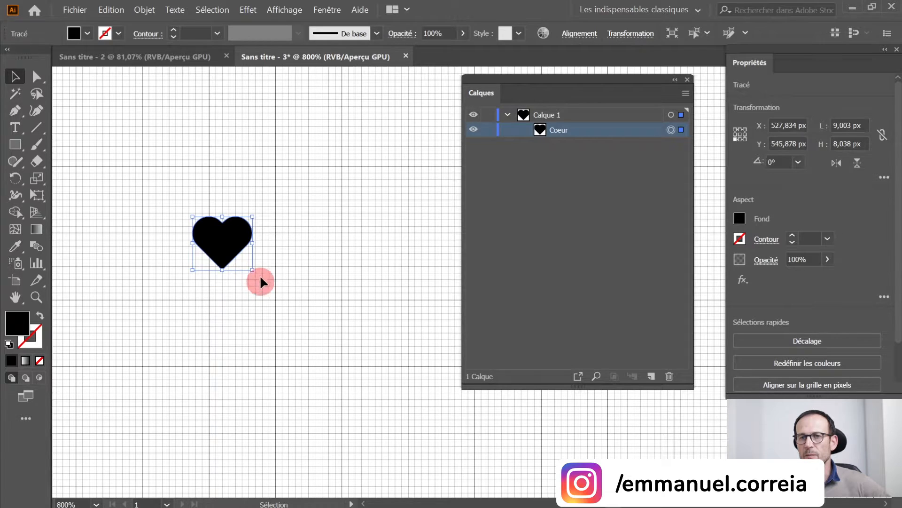
pyautogui.scroll(3, 248, 253)
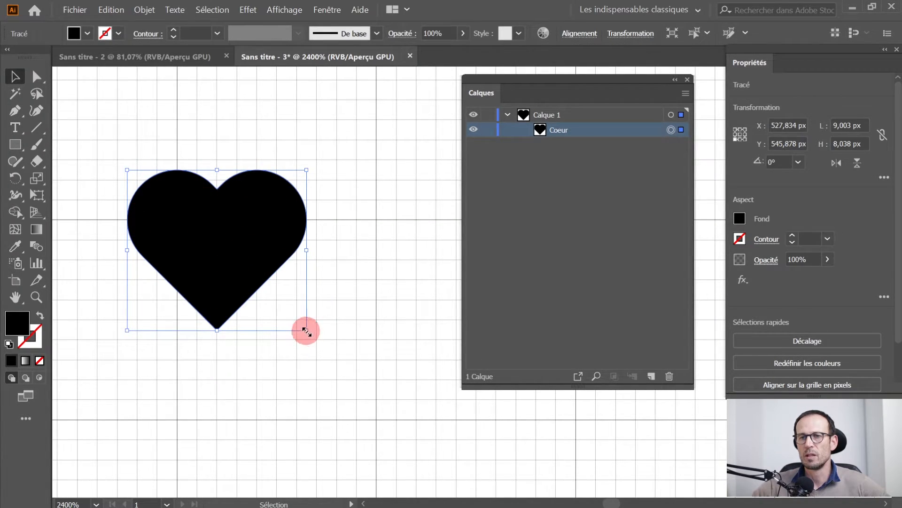
pyautogui.moveTo(306, 330); pyautogui.dragTo(456, 465)
pyautogui.scroll(-1, 423, 428)
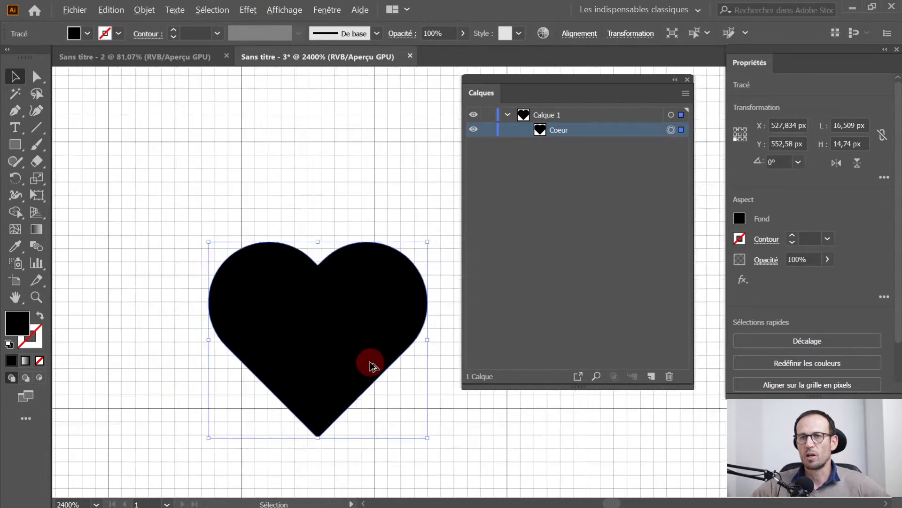
pyautogui.scroll(-3, 370, 366)
pyautogui.moveTo(363, 355); pyautogui.dragTo(429, 436)
pyautogui.click(301, 167)
pyautogui.moveTo(319, 217); pyautogui.dragTo(235, 155)
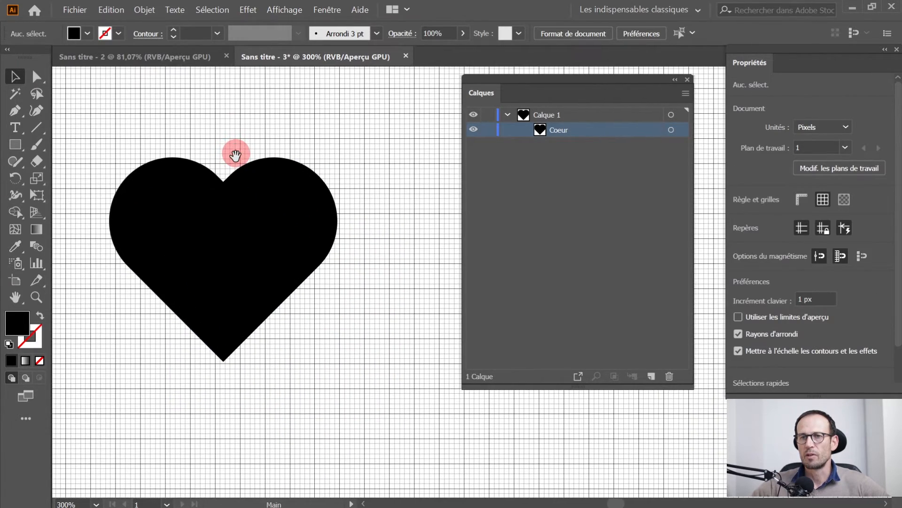
# Step: Hide the document grid behind the enlarged heart
pyautogui.keyDown('ctrl'); pyautogui.click(238, 198); pyautogui.keyUp('ctrl')
pyautogui.moveTo(238, 208); pyautogui.dragTo(274, 211)
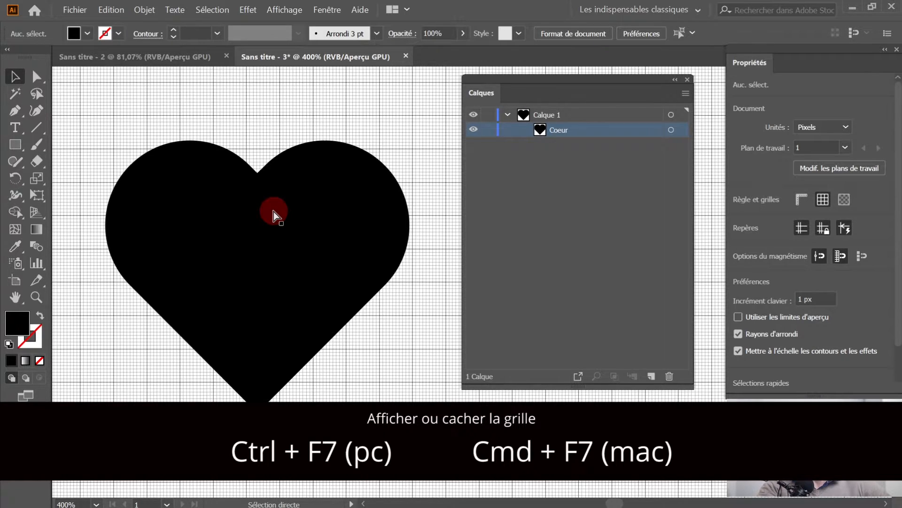
pyautogui.hotkey('ctrl', 'F7')
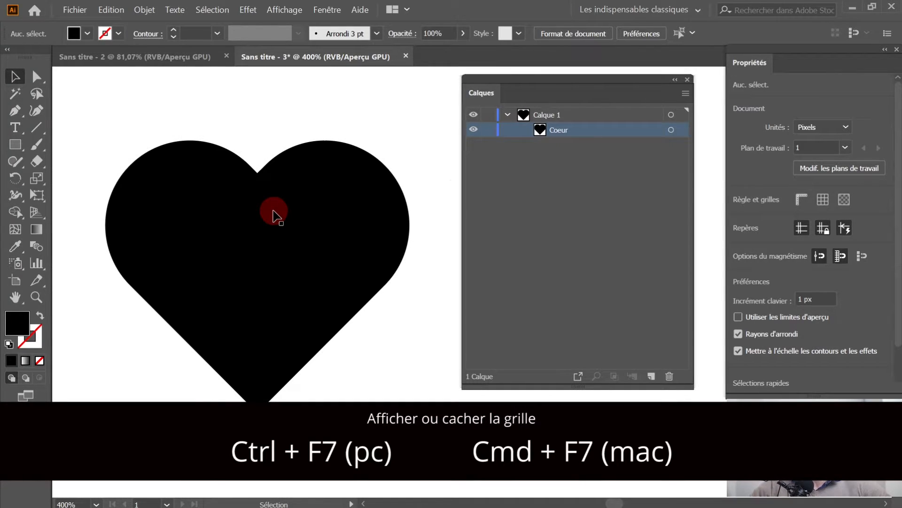
# Step: Show the Aspect panel, shorten the Calques panel, and dock the Aspect panel directly beneath it
pyautogui.click(341, 11)
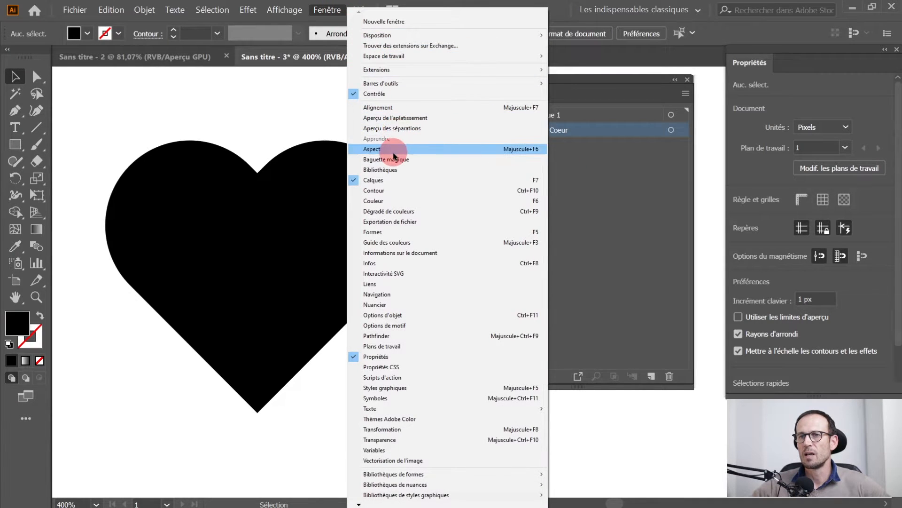
pyautogui.click(394, 149)
pyautogui.moveTo(451, 121); pyautogui.dragTo(373, 163)
pyautogui.moveTo(595, 389); pyautogui.dragTo(601, 165)
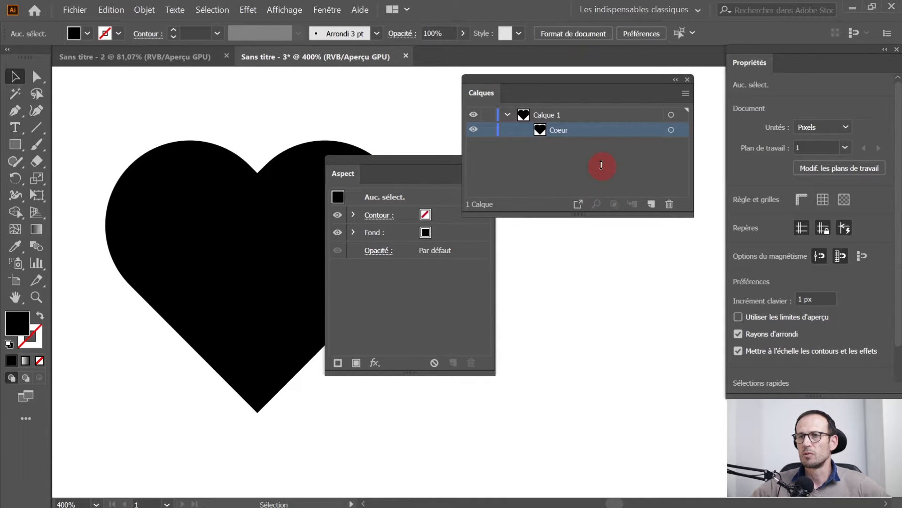
pyautogui.moveTo(410, 164); pyautogui.dragTo(556, 217)
pyautogui.moveTo(580, 80); pyautogui.dragTo(597, 52)
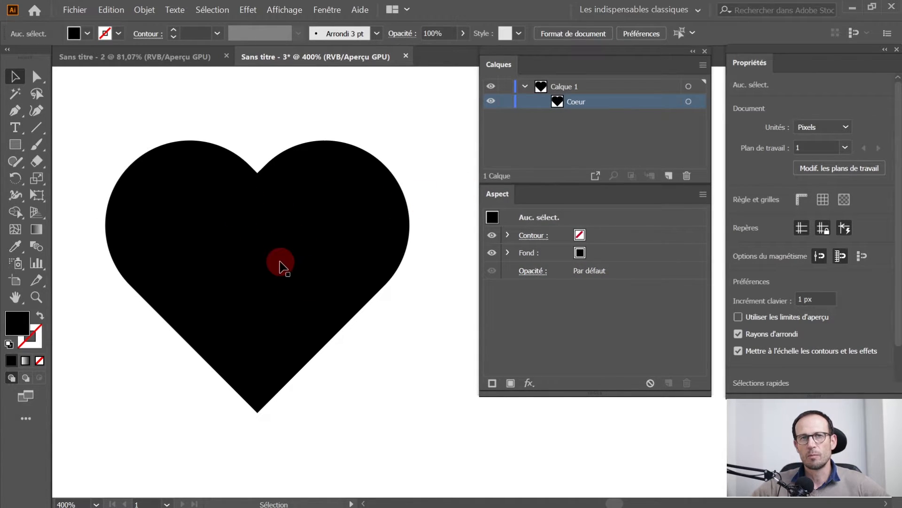
# Step: Select the heart and switch the visibility of its fill off and back on
pyautogui.click(280, 266)
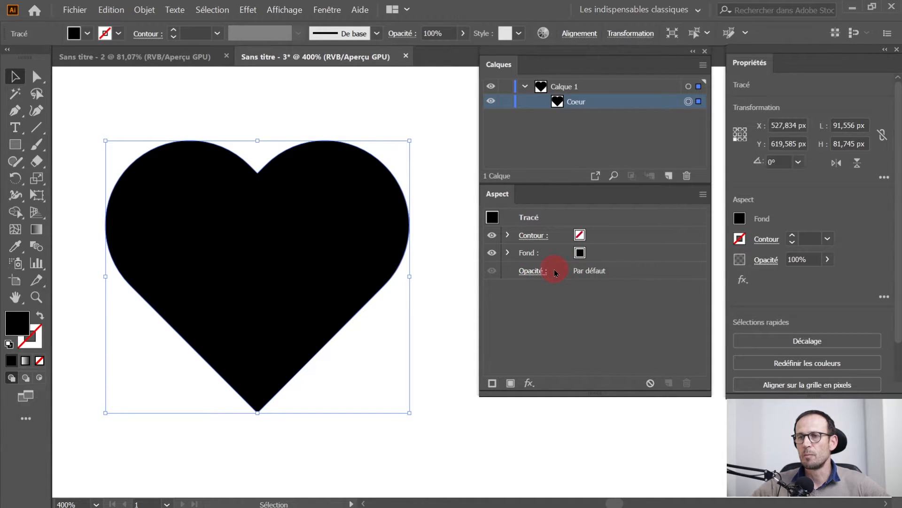
pyautogui.click(492, 253)
pyautogui.click(492, 256)
pyautogui.click(492, 256)
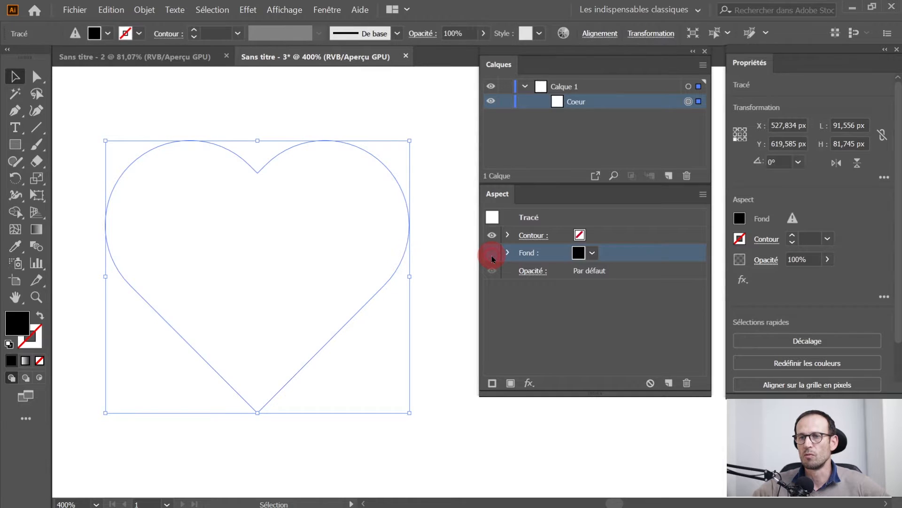
pyautogui.click(492, 256)
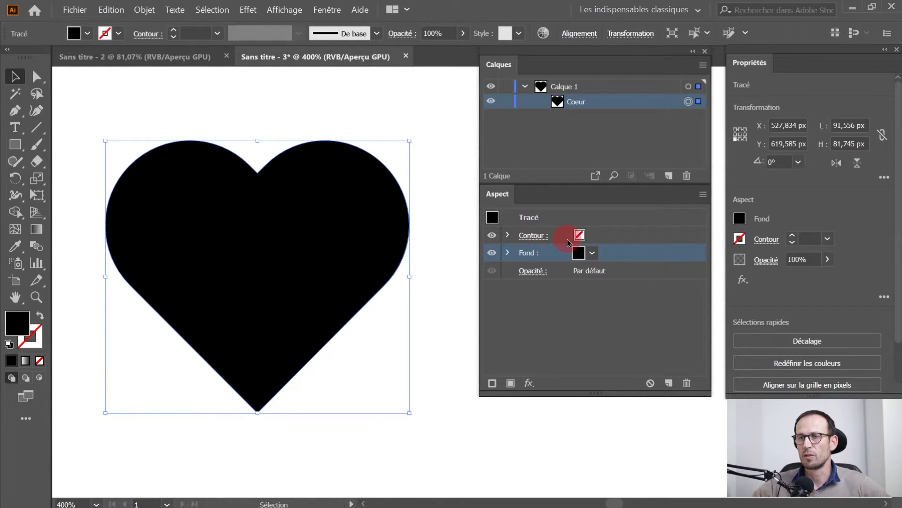
# Step: Expand the heart's Contour and Fond attributes and set its stroke weight to 5 px
pyautogui.click(508, 237)
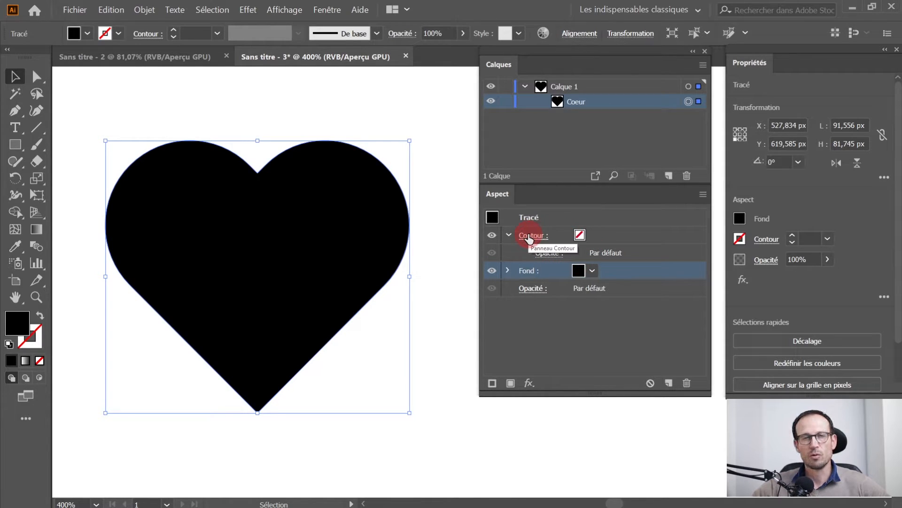
pyautogui.click(507, 272)
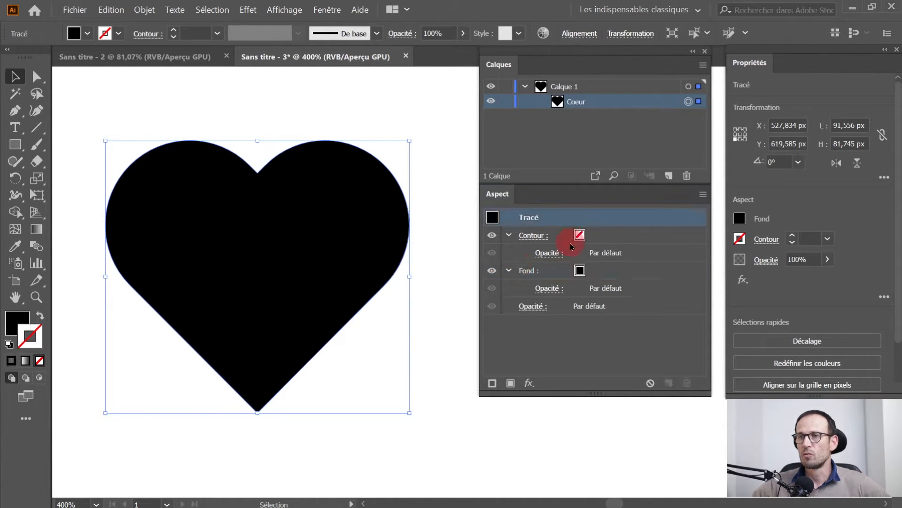
pyautogui.click(531, 236)
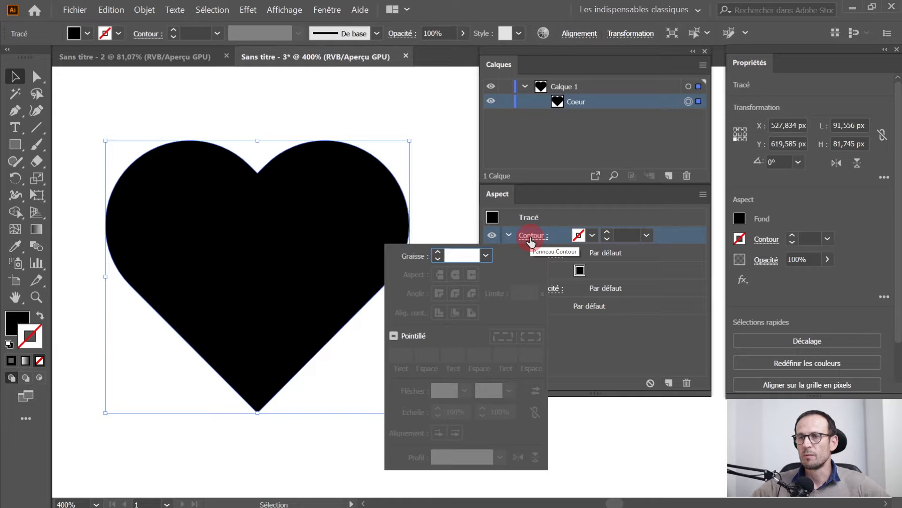
pyautogui.click(438, 255)
pyautogui.click(438, 254)
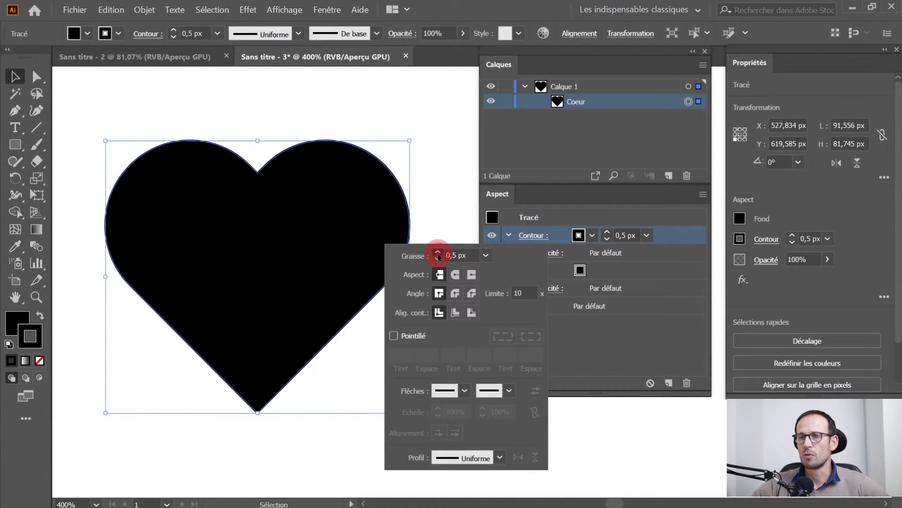
pyautogui.click(438, 254)
pyautogui.click(438, 254)
pyautogui.click(438, 255)
pyautogui.click(438, 254)
pyautogui.click(438, 254)
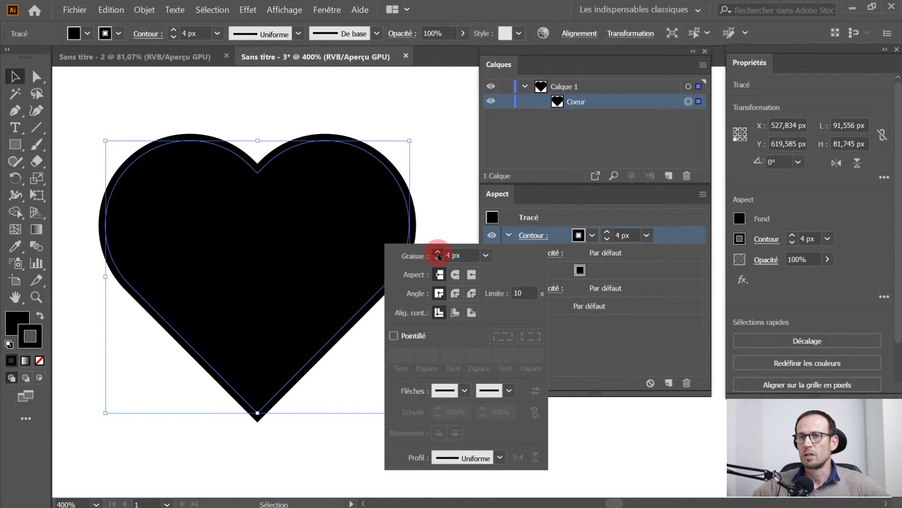
pyautogui.click(438, 254)
pyautogui.click(438, 254)
pyautogui.click(438, 259)
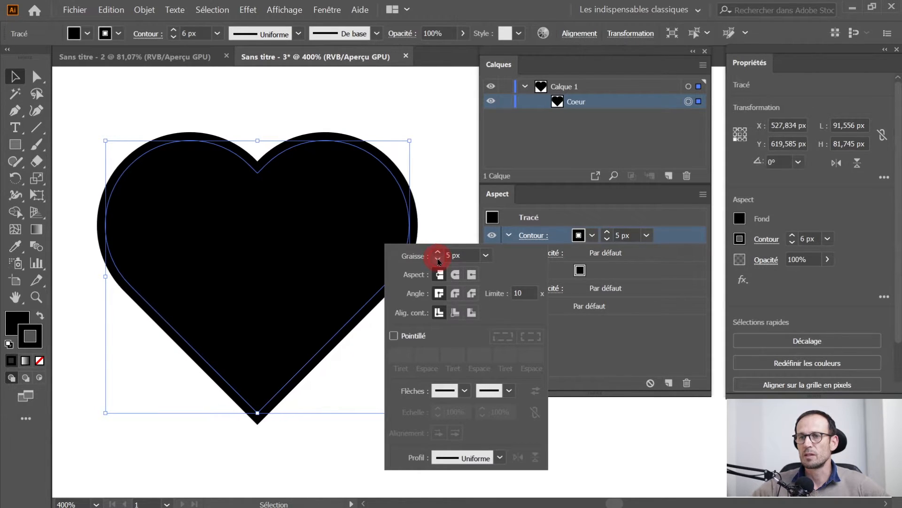
# Step: Color the heart's stroke with the orange swatch R=241 V=90 B=36
pyautogui.click(592, 236)
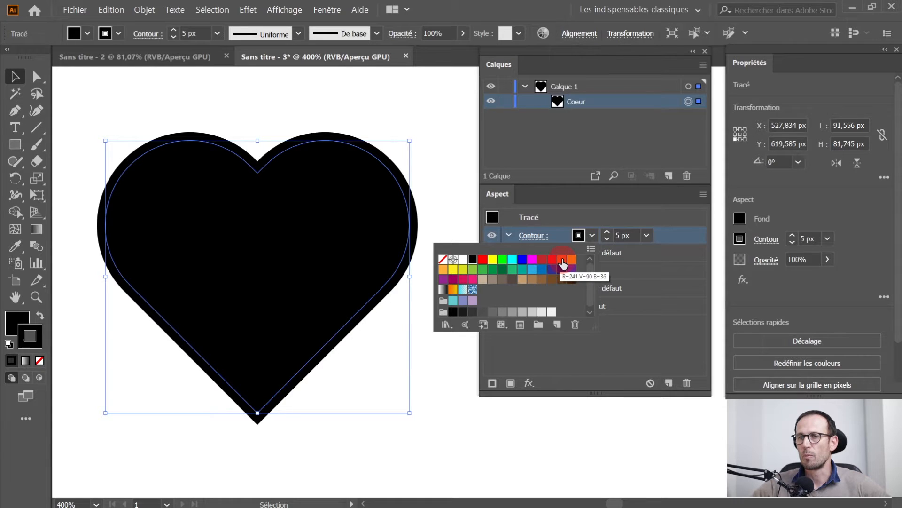
pyautogui.click(562, 260)
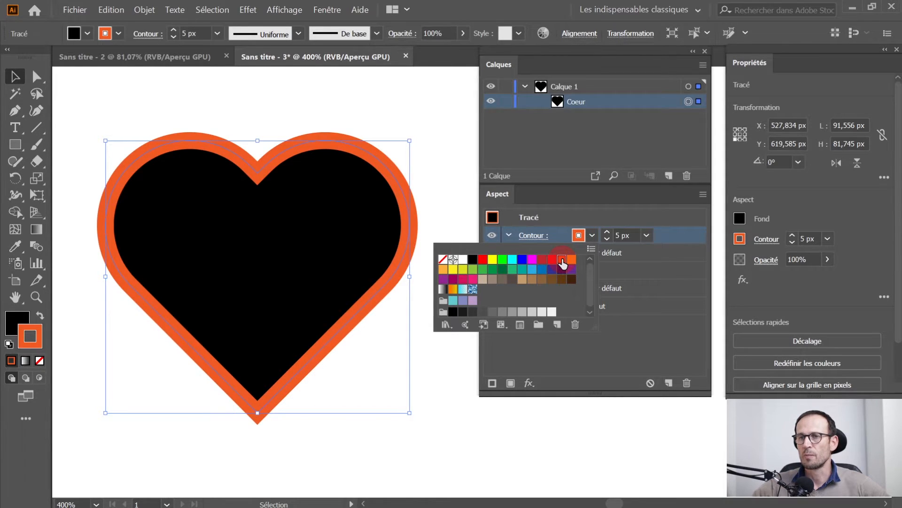
pyautogui.click(585, 214)
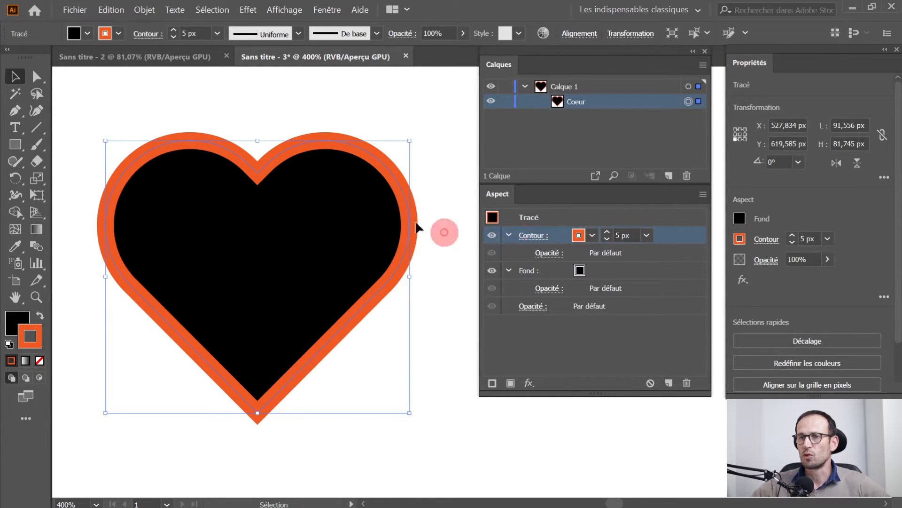
# Step: Change the heart's fill color from black to the dark red swatch
pyautogui.click(580, 272)
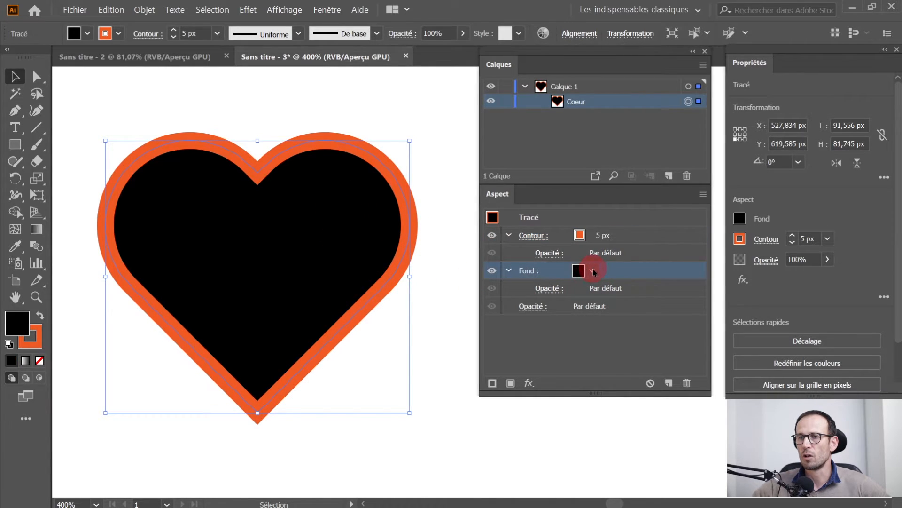
pyautogui.click(593, 271)
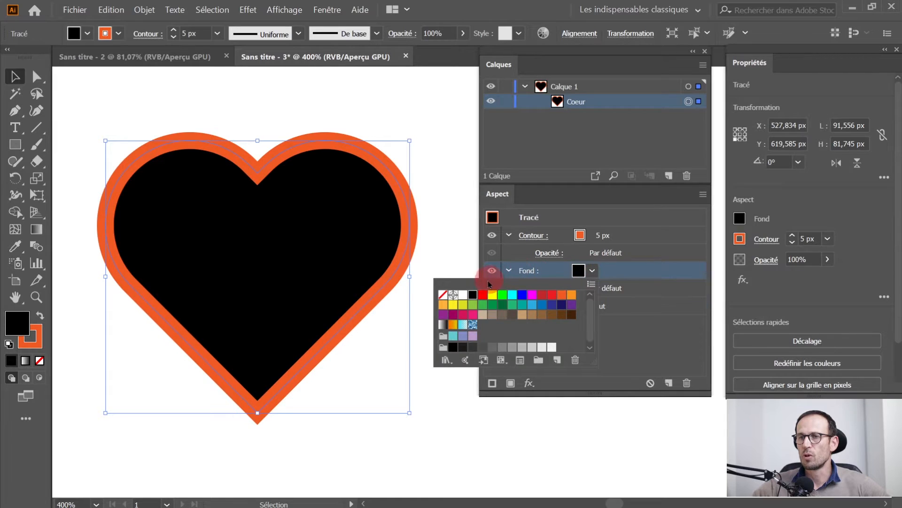
pyautogui.click(552, 295)
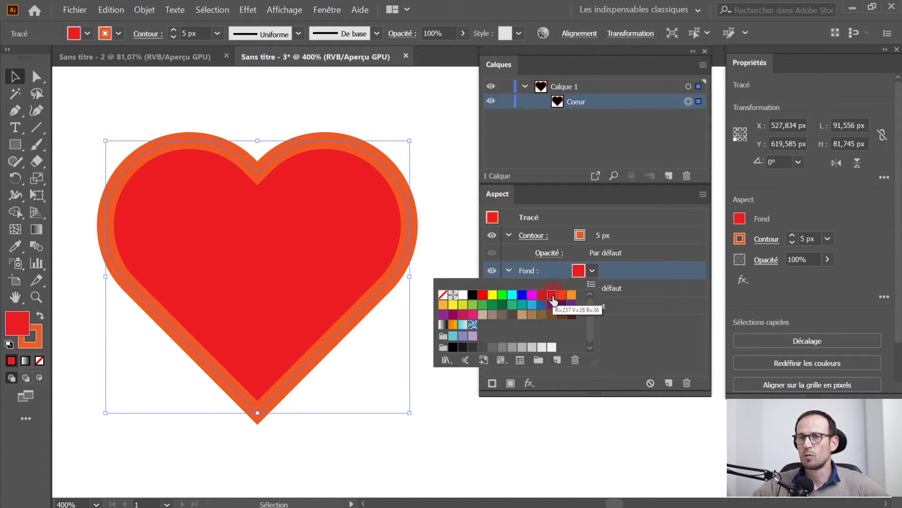
pyautogui.click(542, 296)
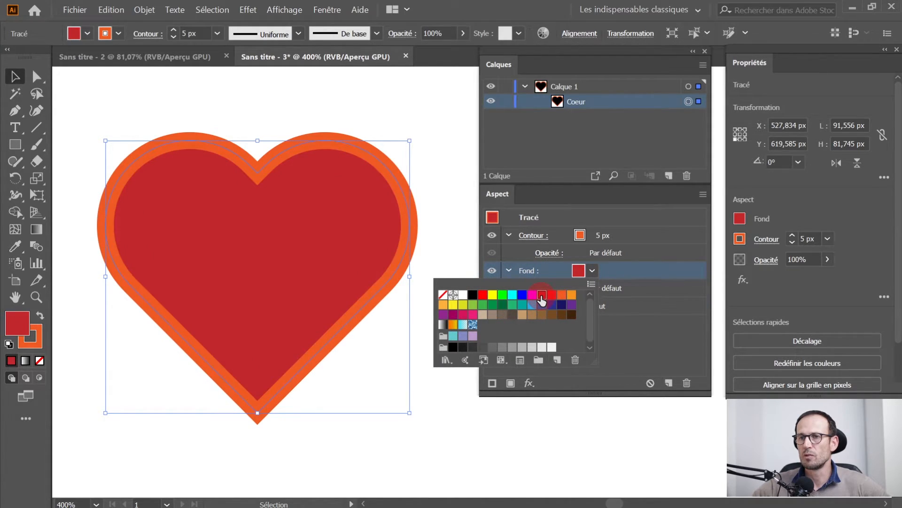
pyautogui.click(653, 296)
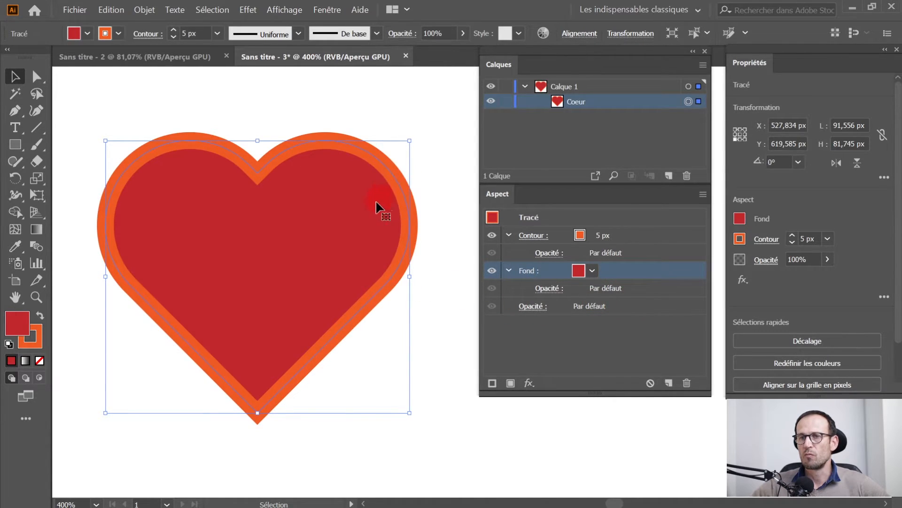
# Step: Align the heart's 5 px orange stroke to the inside of its path
pyautogui.scroll(2, 383, 283)
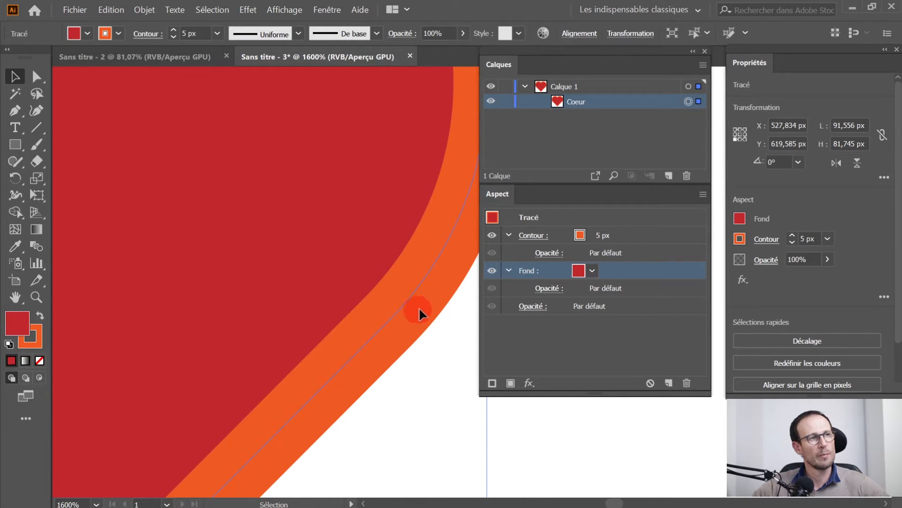
pyautogui.scroll(-2, 423, 272)
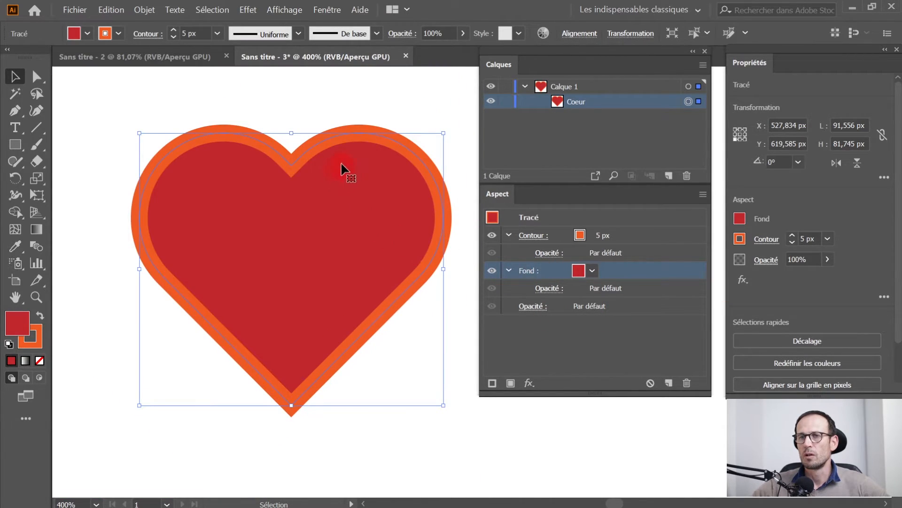
pyautogui.moveTo(382, 179); pyautogui.dragTo(369, 168)
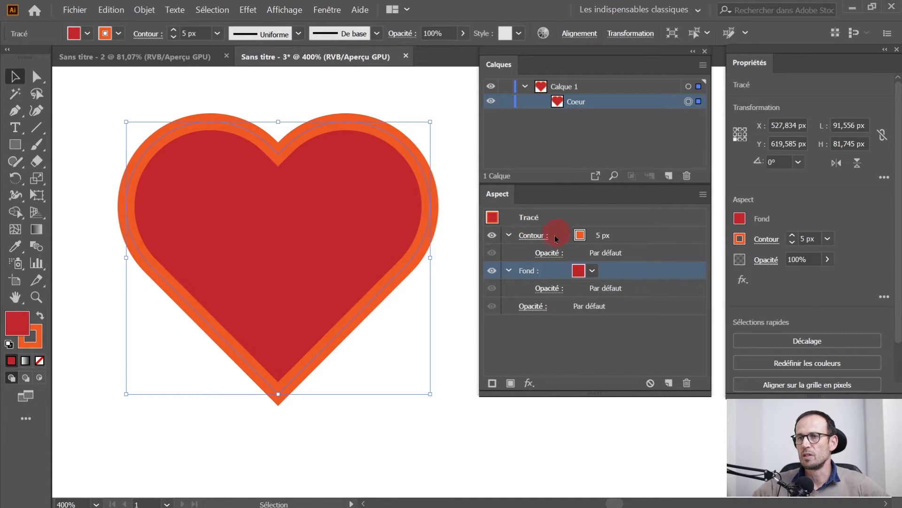
pyautogui.click(534, 236)
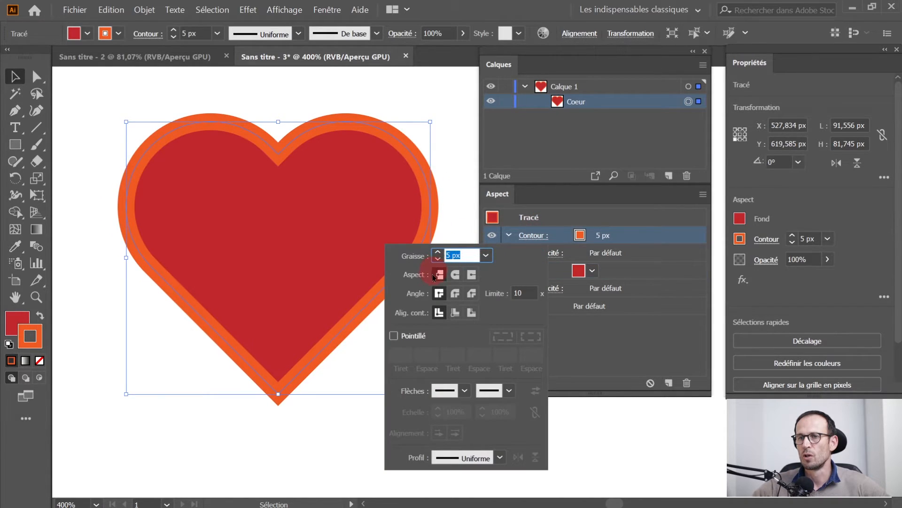
pyautogui.click(455, 312)
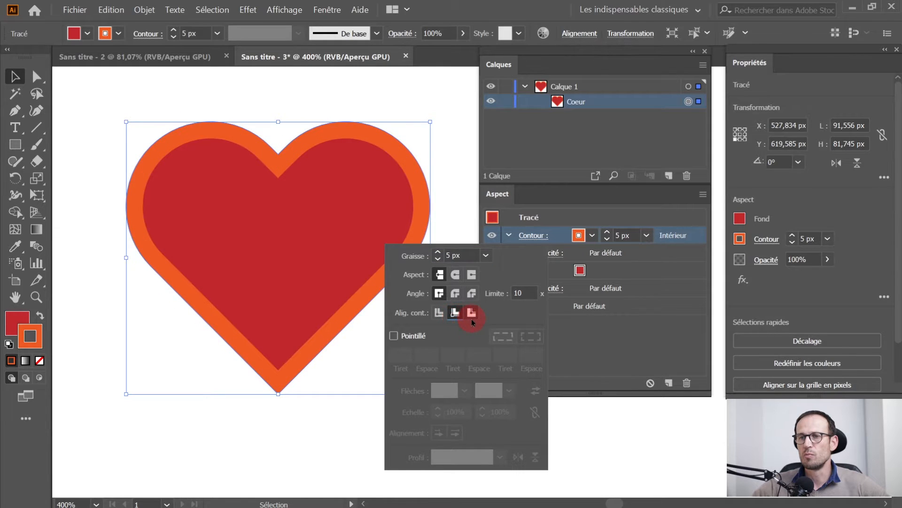
pyautogui.click(472, 319)
pyautogui.click(456, 317)
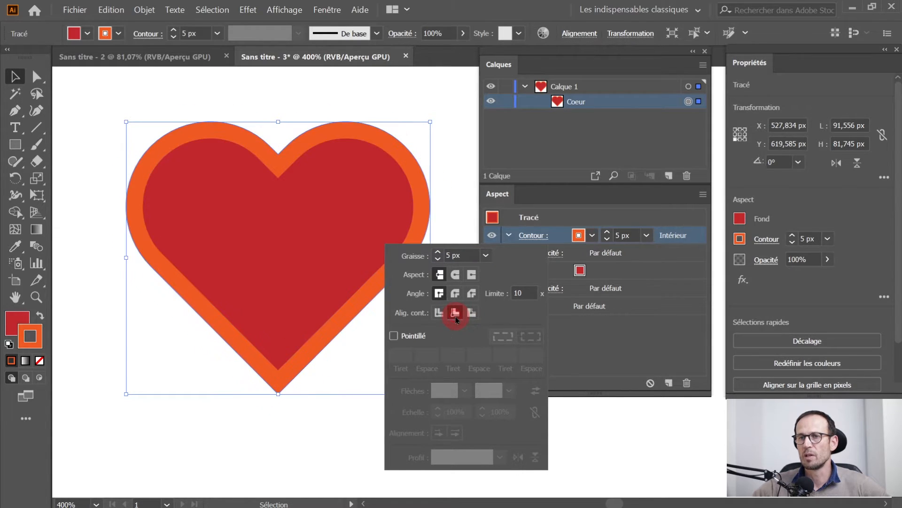
pyautogui.click(651, 277)
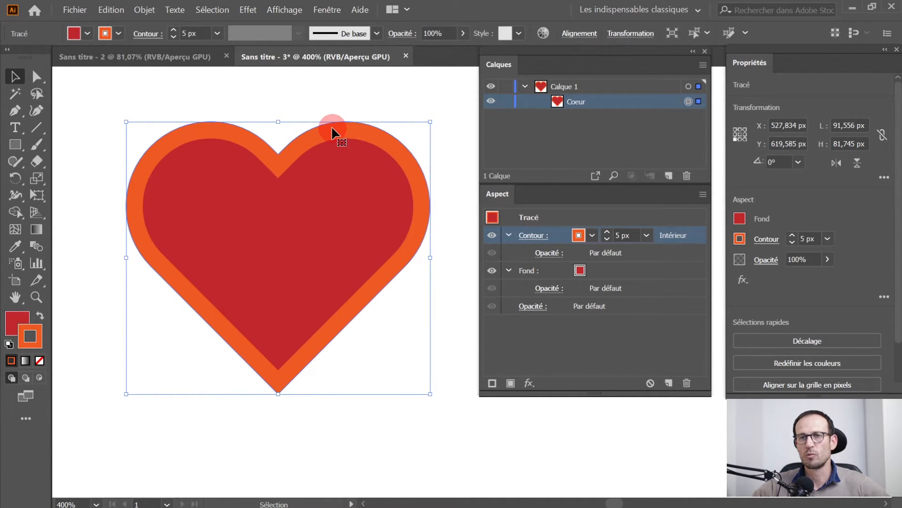
# Step: Add a second stroke to the heart and color the lower one with the lighter orange swatch
pyautogui.click(492, 383)
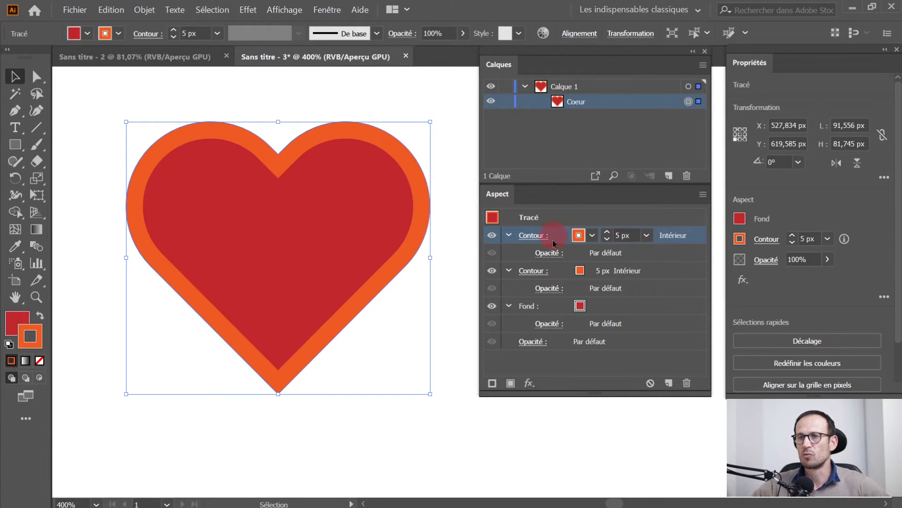
pyautogui.click(580, 272)
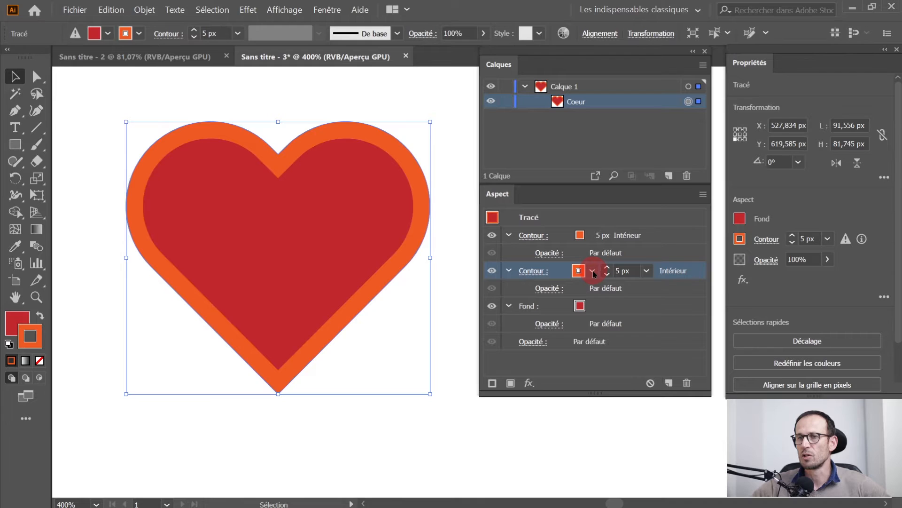
pyautogui.click(593, 273)
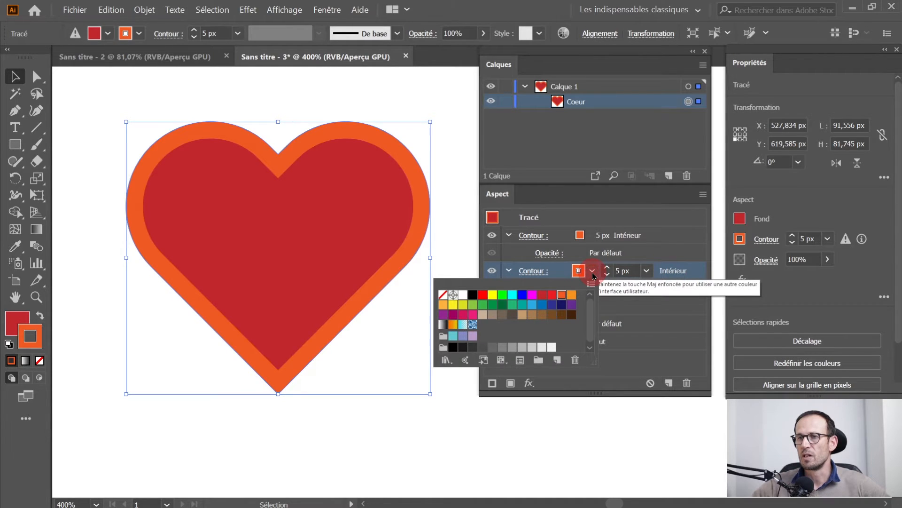
pyautogui.click(572, 295)
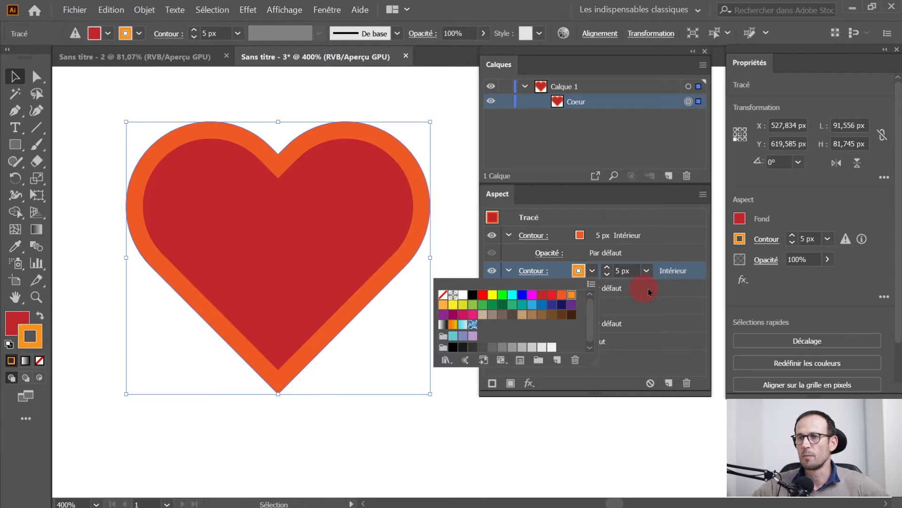
pyautogui.click(676, 266)
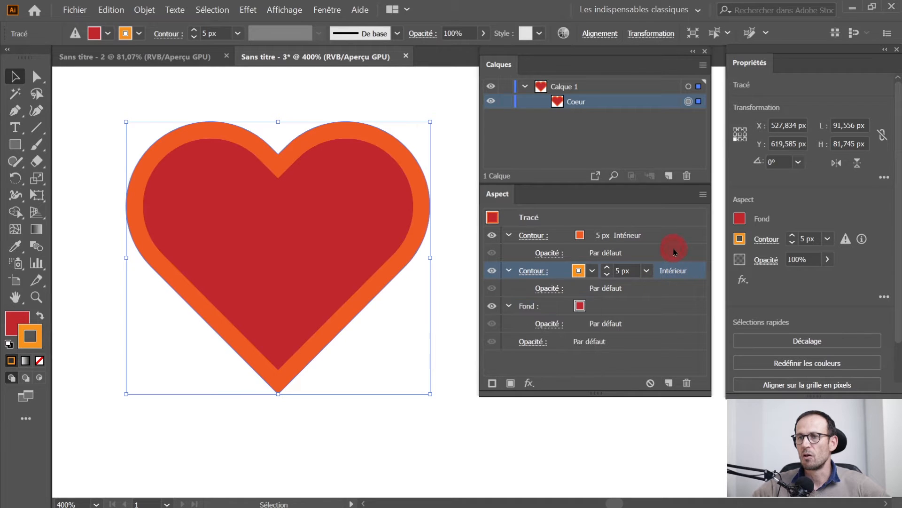
# Step: Collapse the heart's Contour and Fond attributes and align the lighter orange stroke to the outside of the path
pyautogui.moveTo(570, 237)
pyautogui.mouseDown()
pyautogui.moveTo(577, 269)
pyautogui.moveTo(572, 239)
pyautogui.moveTo(594, 241)
pyautogui.moveTo(545, 270)
pyautogui.moveTo(562, 278)
pyautogui.moveTo(559, 232)
pyautogui.moveTo(581, 246)
pyautogui.moveTo(561, 244)
pyautogui.moveTo(575, 249)
pyautogui.moveTo(565, 238)
pyautogui.moveTo(562, 296)
pyautogui.mouseUp()
pyautogui.click(417, 178)
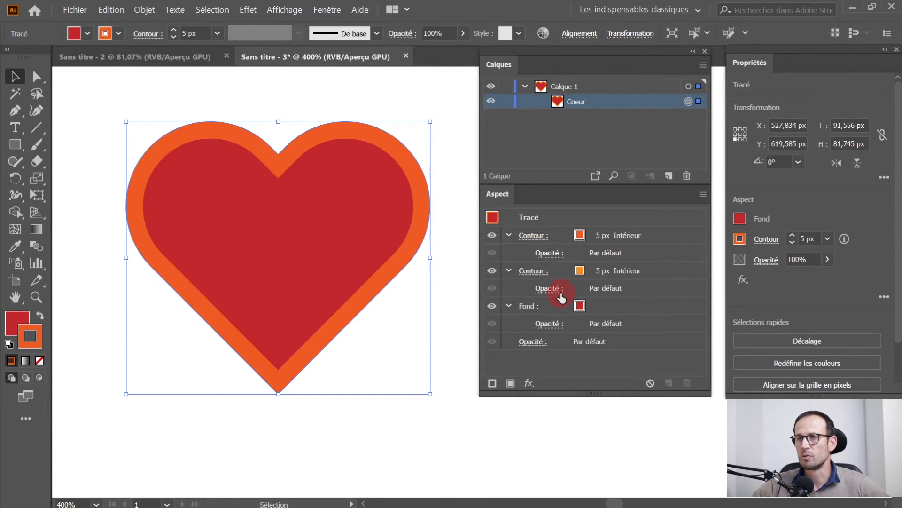
pyautogui.click(508, 235)
pyautogui.click(509, 252)
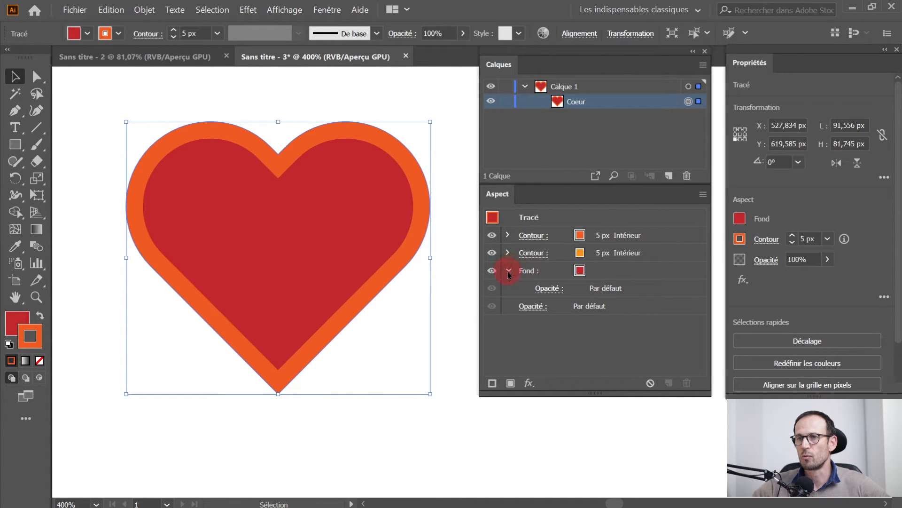
pyautogui.click(508, 271)
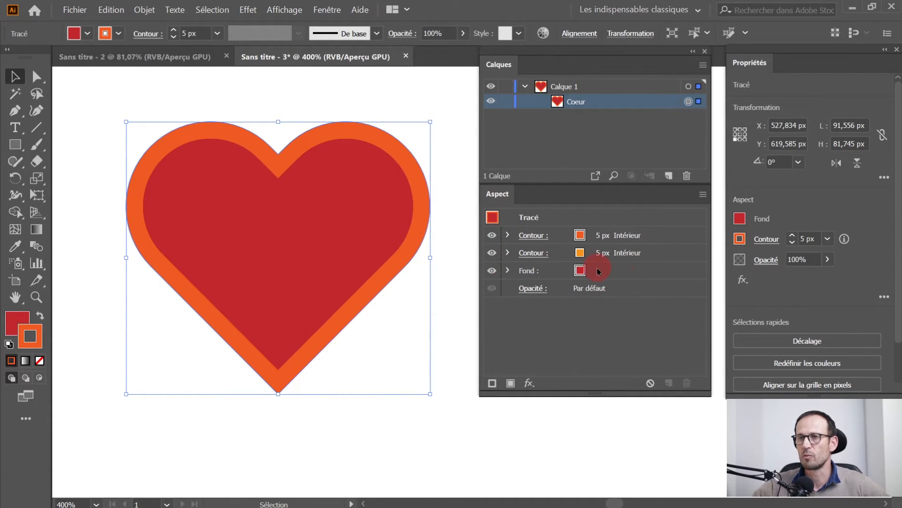
pyautogui.click(532, 253)
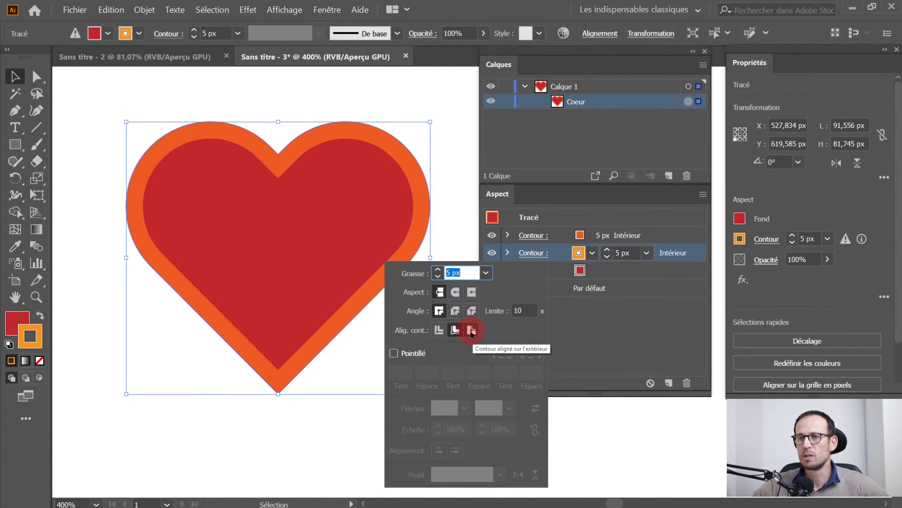
pyautogui.click(471, 330)
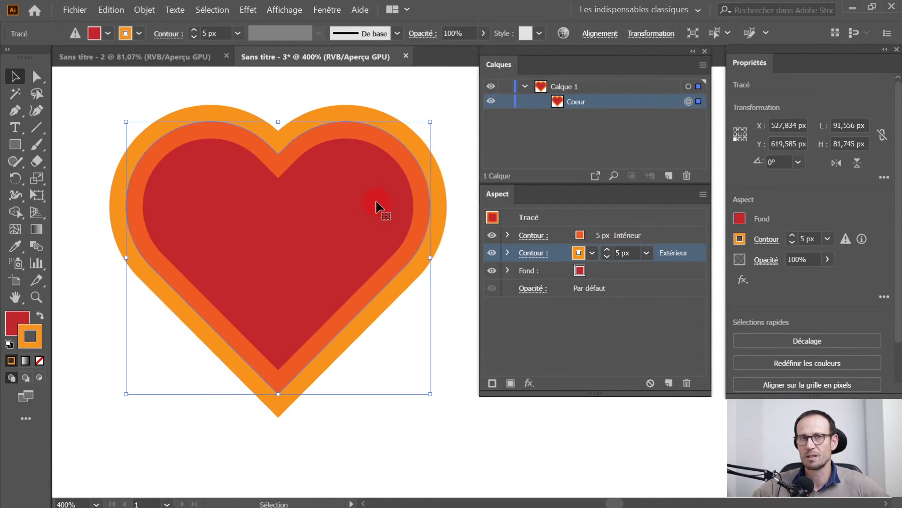
# Step: Add a second fill, place it beneath both strokes above the dark red fill, and color it bright red
pyautogui.click(511, 384)
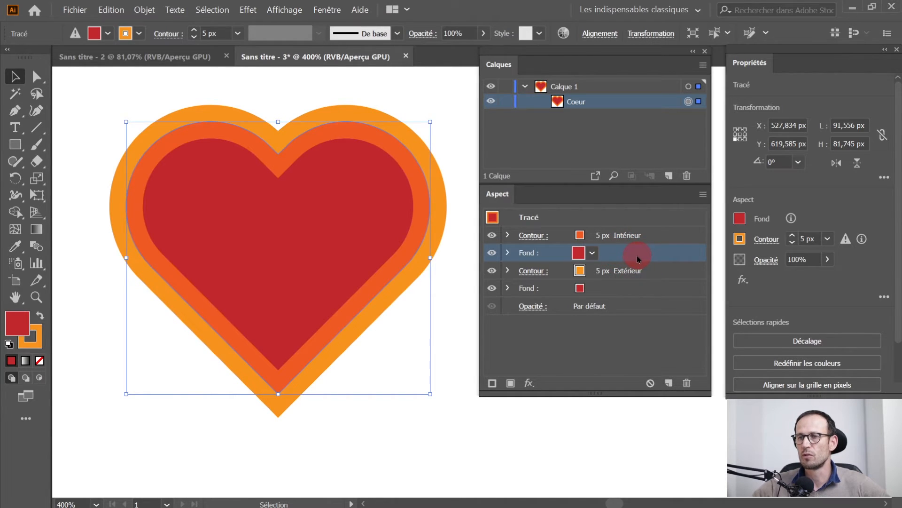
pyautogui.moveTo(637, 257); pyautogui.dragTo(633, 280)
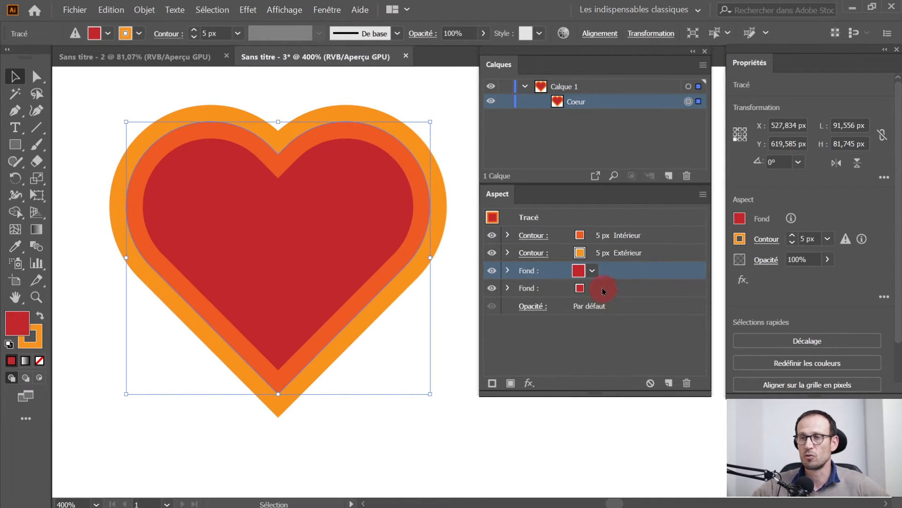
pyautogui.click(592, 270)
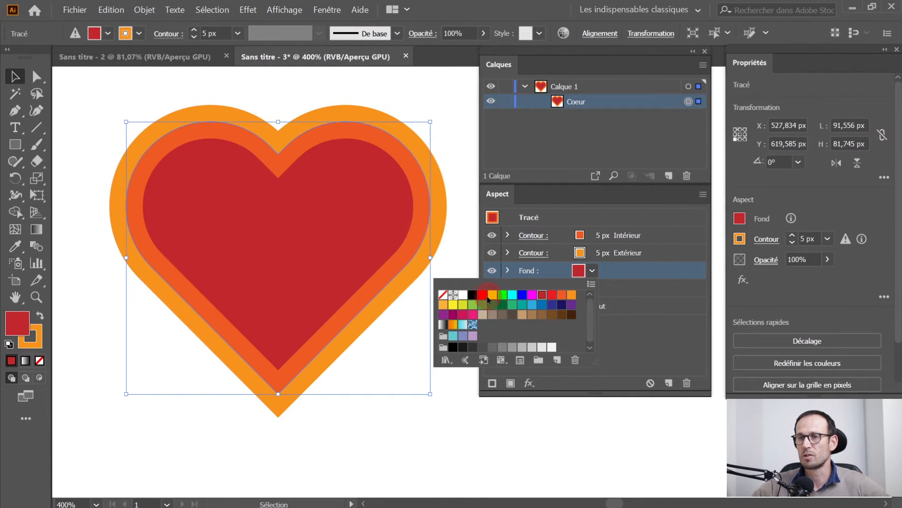
pyautogui.click(482, 294)
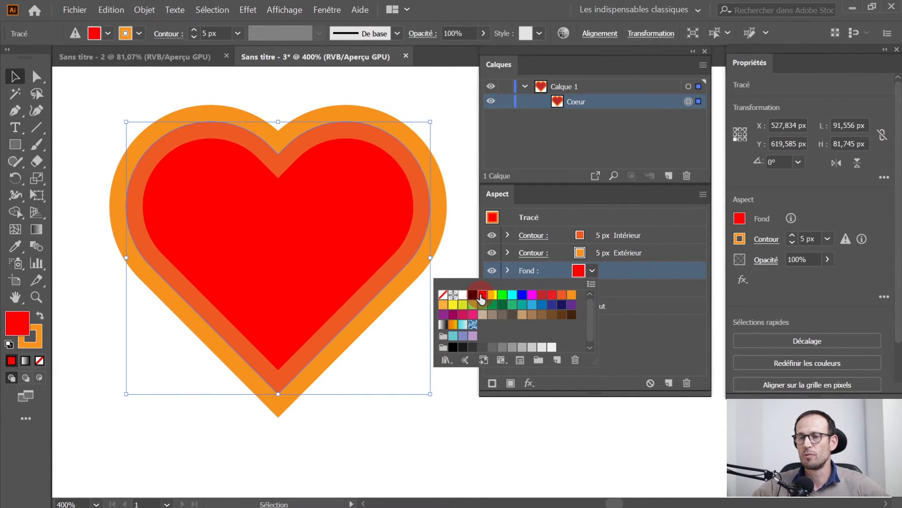
pyautogui.click(593, 268)
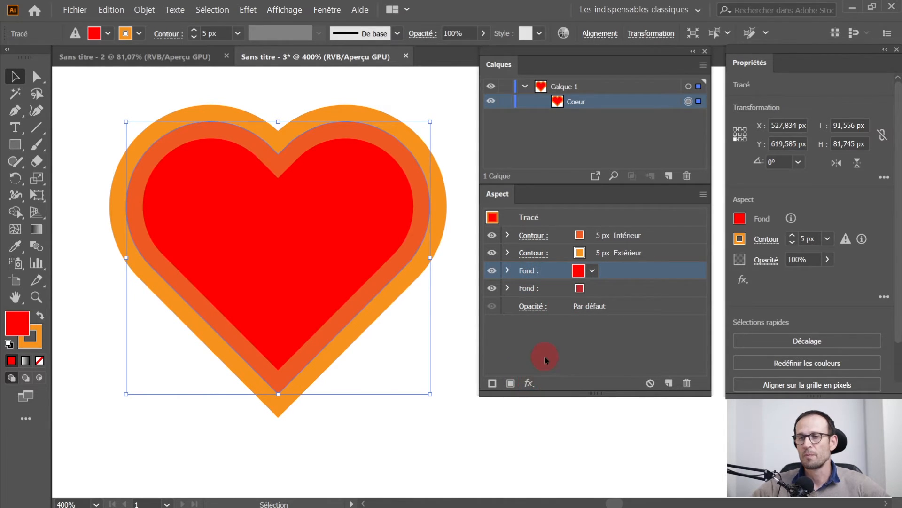
# Step: Apply a Décalage path effect of -14 px with Pointe joins to the bright red fill, with the preview on
pyautogui.click(528, 383)
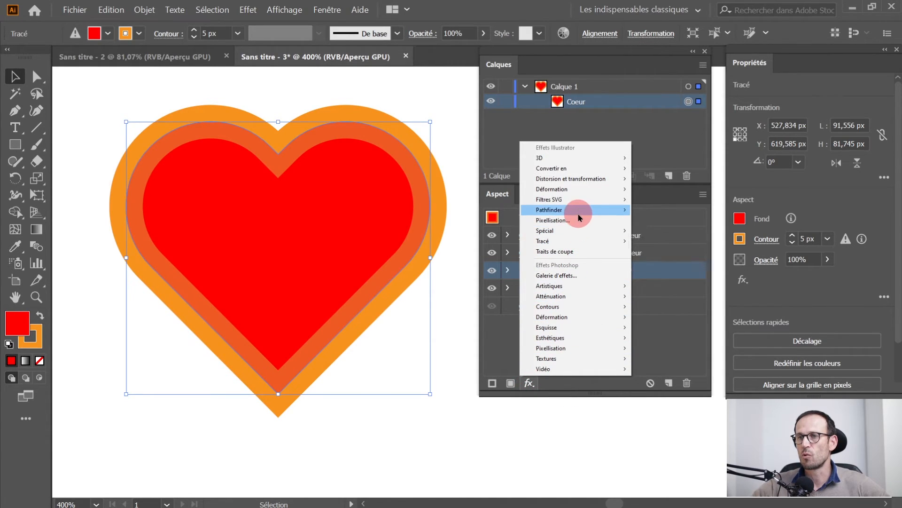
pyautogui.moveTo(561, 245)
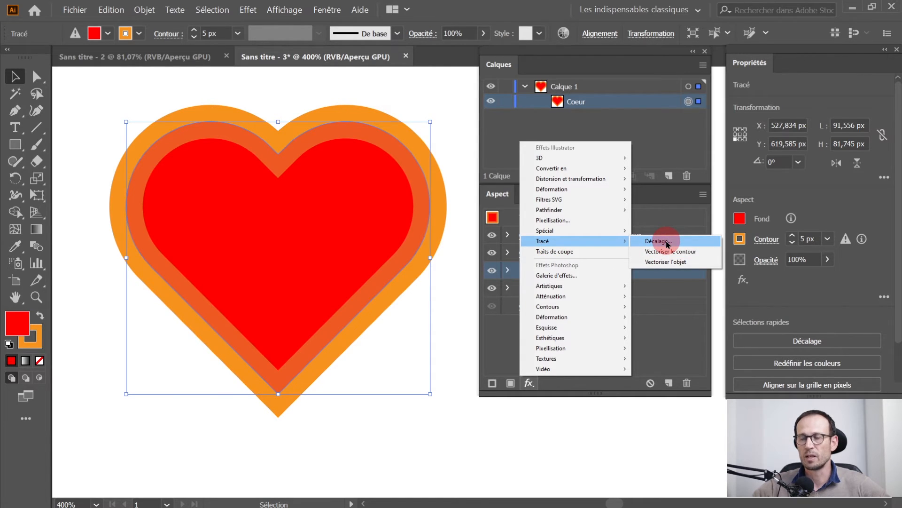
pyautogui.click(668, 244)
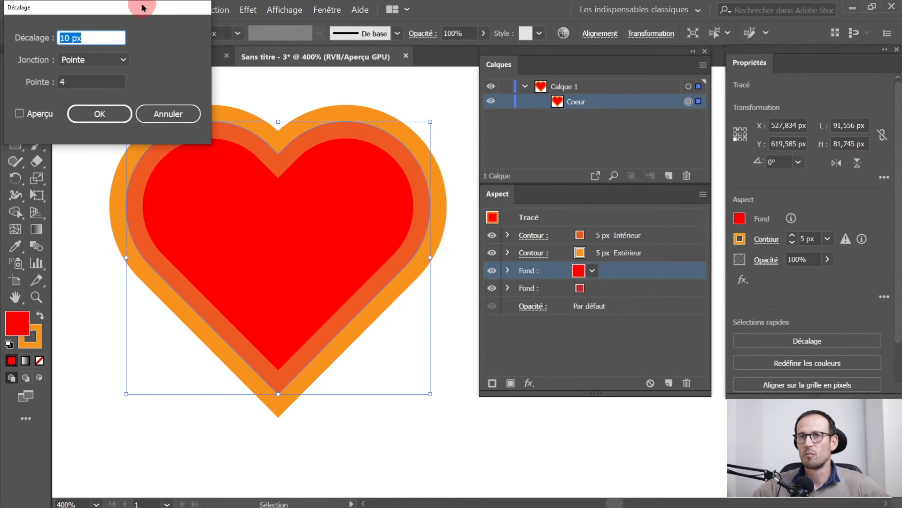
pyautogui.moveTo(138, 6); pyautogui.dragTo(612, 120)
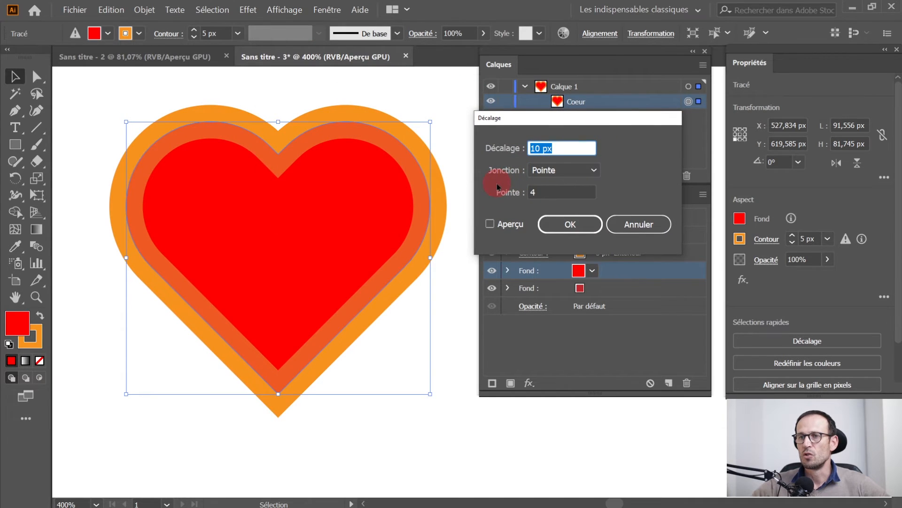
pyautogui.click(491, 225)
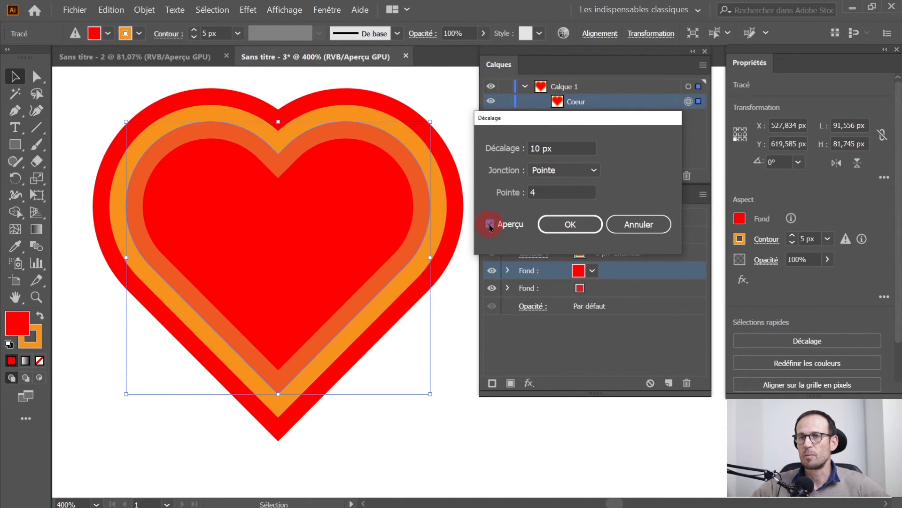
pyautogui.click(565, 147)
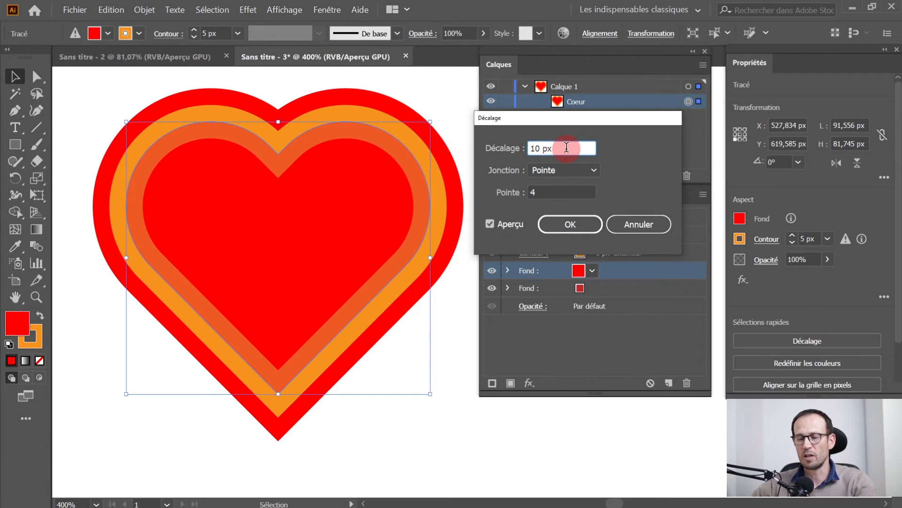
pyautogui.press('Up')
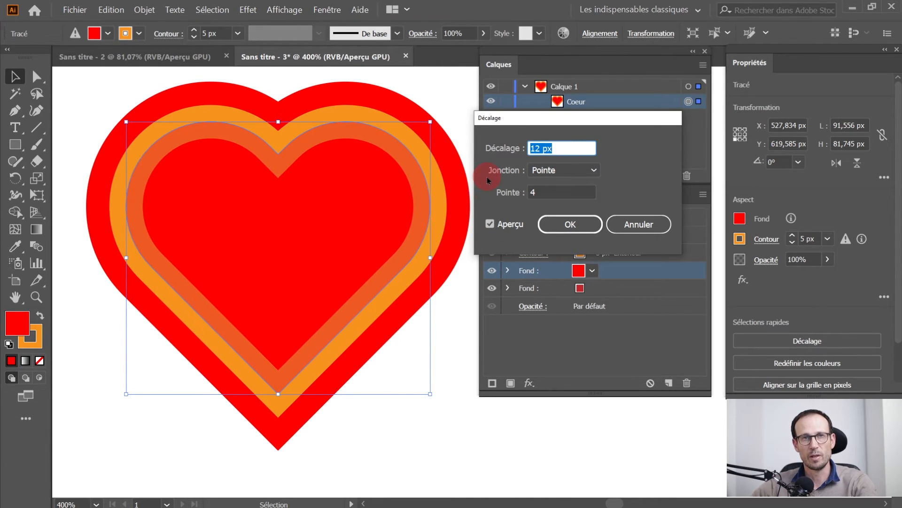
pyautogui.press('Down')
pyautogui.press('Down')
pyautogui.press('Down')
pyautogui.press('Down')
pyautogui.press('Down')
pyautogui.press('Down')
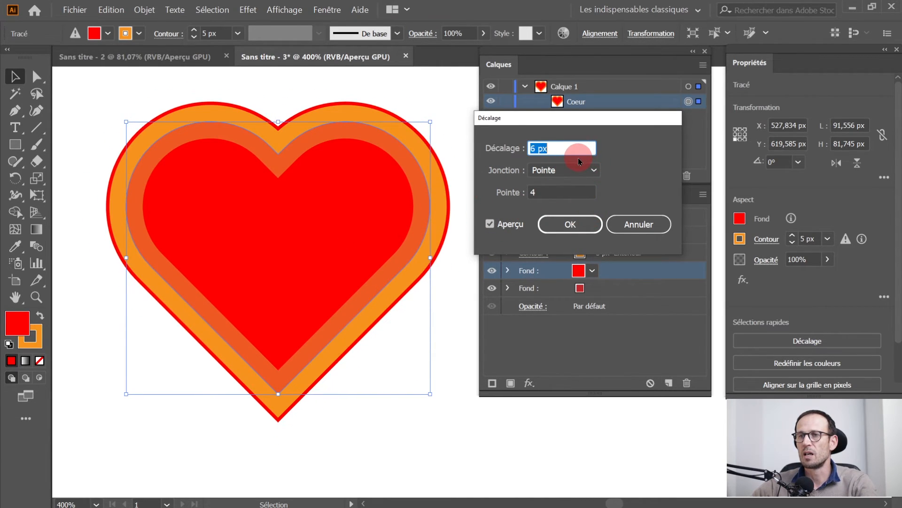
pyautogui.press('Down')
pyautogui.press('Down')
pyautogui.press('Down')
pyautogui.press('Down')
pyautogui.press('Down')
pyautogui.press('Down')
pyautogui.press('Down')
pyautogui.press('Down')
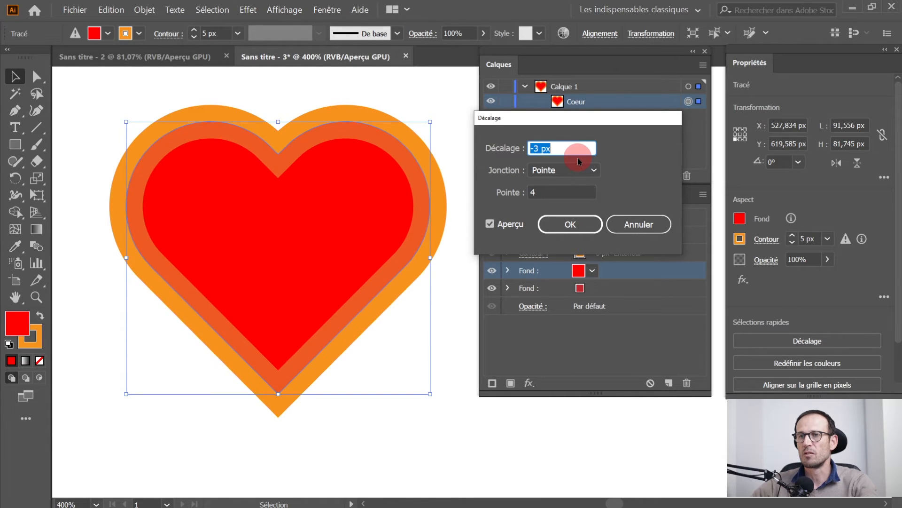
pyautogui.press('Down')
pyautogui.press('Down')
pyautogui.press('Down')
pyautogui.press('Down')
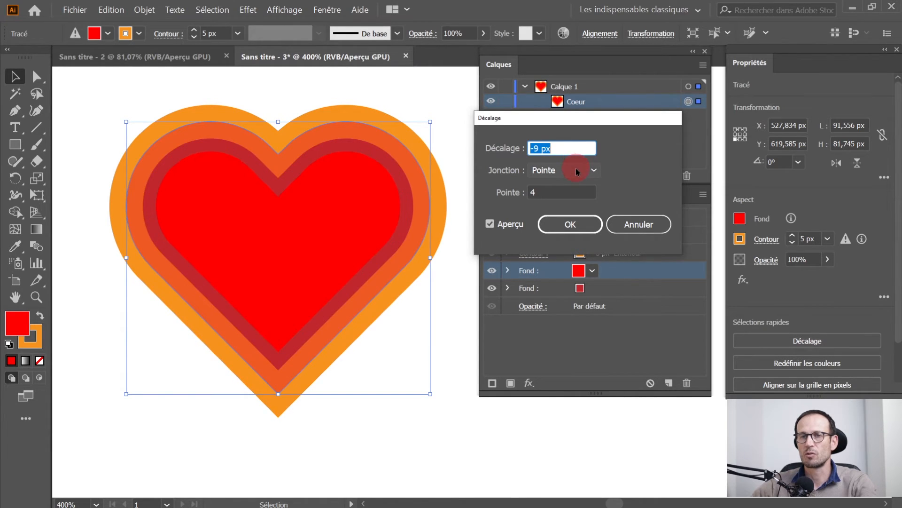
pyautogui.press('Down')
pyautogui.press('Down')
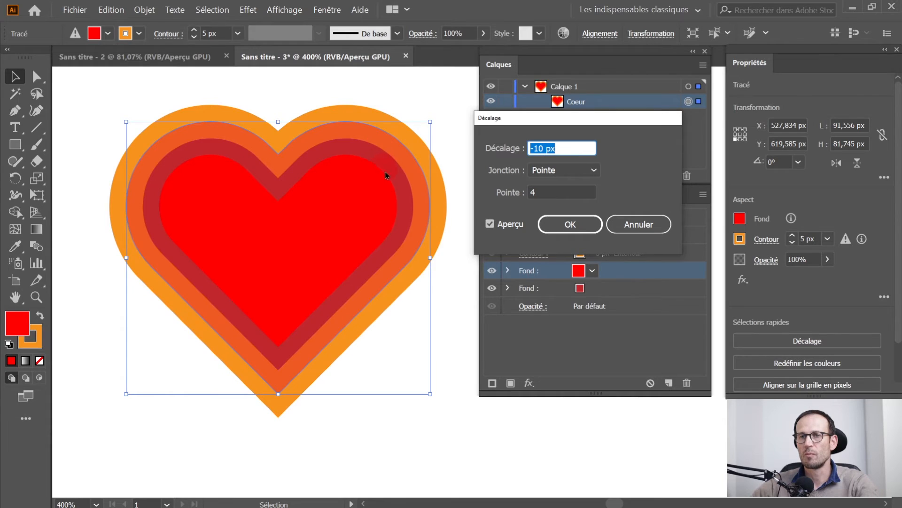
pyautogui.press('Down')
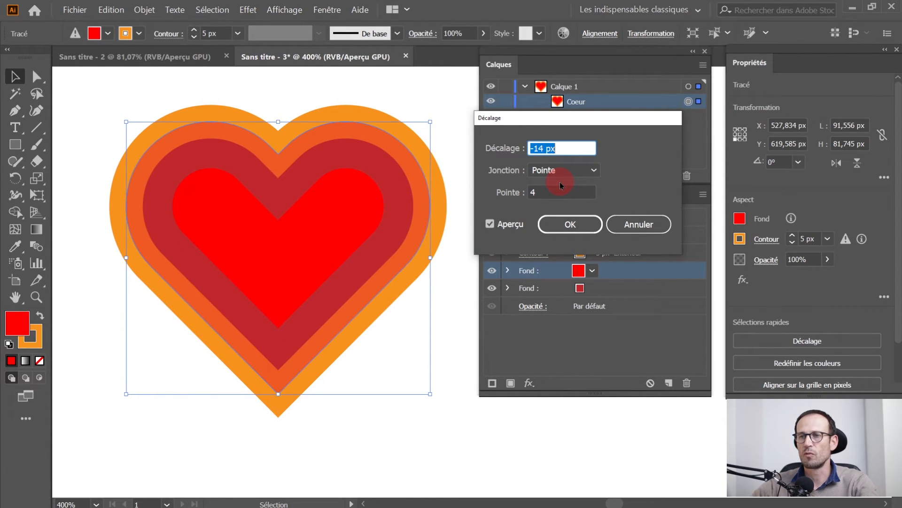
pyautogui.click(556, 219)
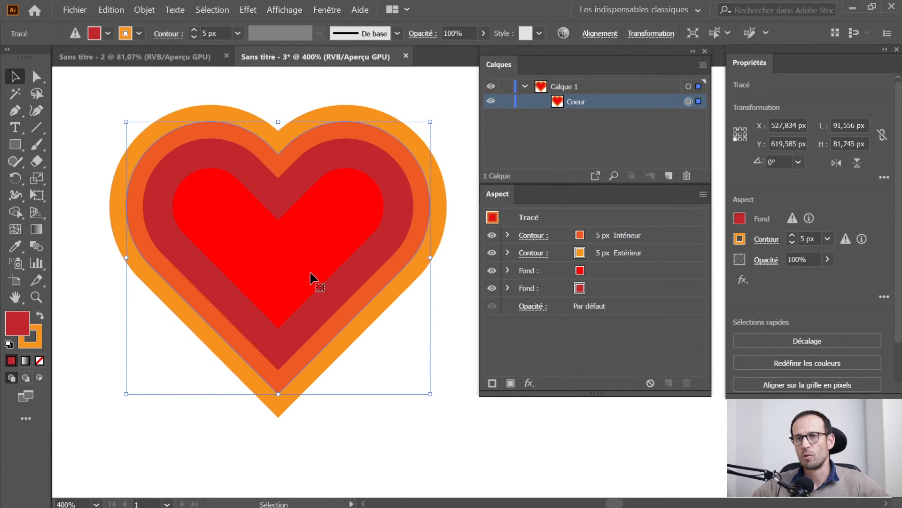
pyautogui.click(543, 235)
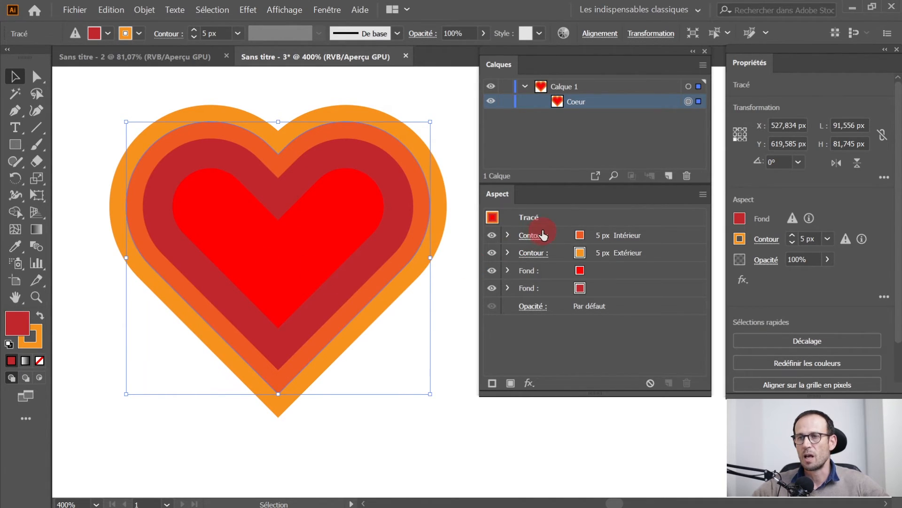
pyautogui.moveTo(544, 235)
pyautogui.mouseDown()
pyautogui.moveTo(398, 233)
pyautogui.moveTo(351, 180)
pyautogui.moveTo(181, 225)
pyautogui.moveTo(203, 260)
pyautogui.moveTo(215, 217)
pyautogui.moveTo(254, 217)
pyautogui.moveTo(335, 255)
pyautogui.moveTo(191, 183)
pyautogui.moveTo(301, 182)
pyautogui.moveTo(353, 152)
pyautogui.moveTo(345, 112)
pyautogui.moveTo(346, 177)
pyautogui.moveTo(439, 258)
pyautogui.moveTo(550, 302)
pyautogui.mouseUp()
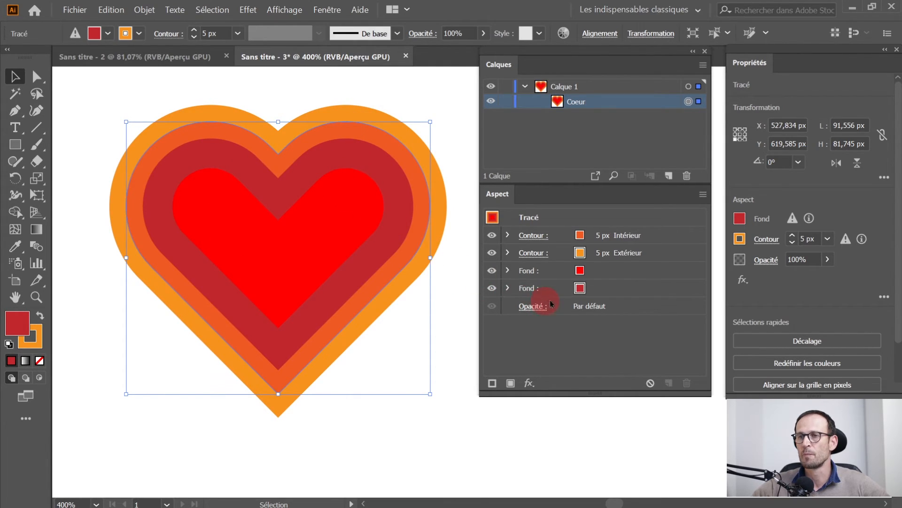
# Step: Add an Ombre portée effect to the bright red fill and turn on its preview
pyautogui.click(618, 275)
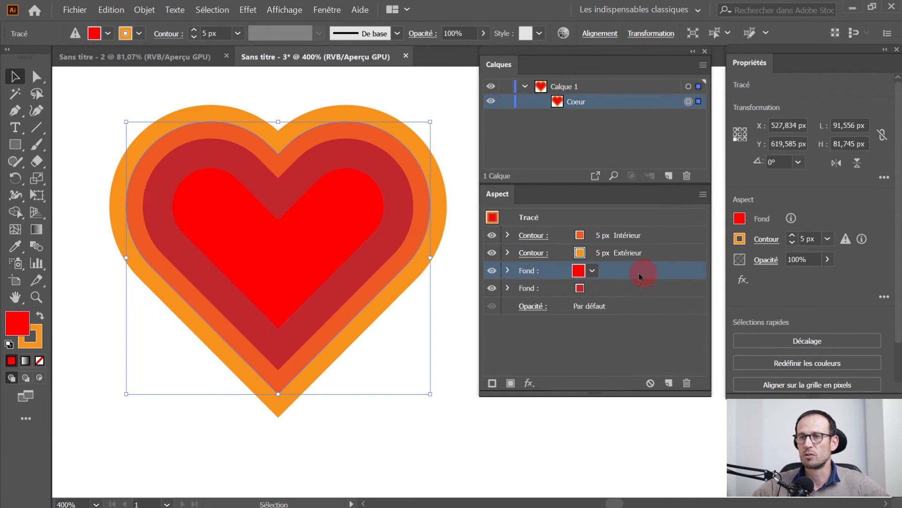
pyautogui.click(530, 383)
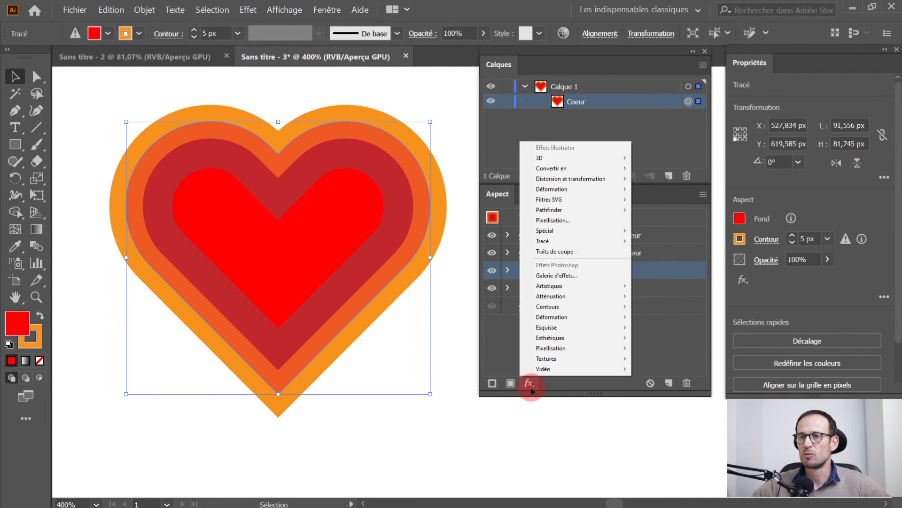
pyautogui.moveTo(561, 236)
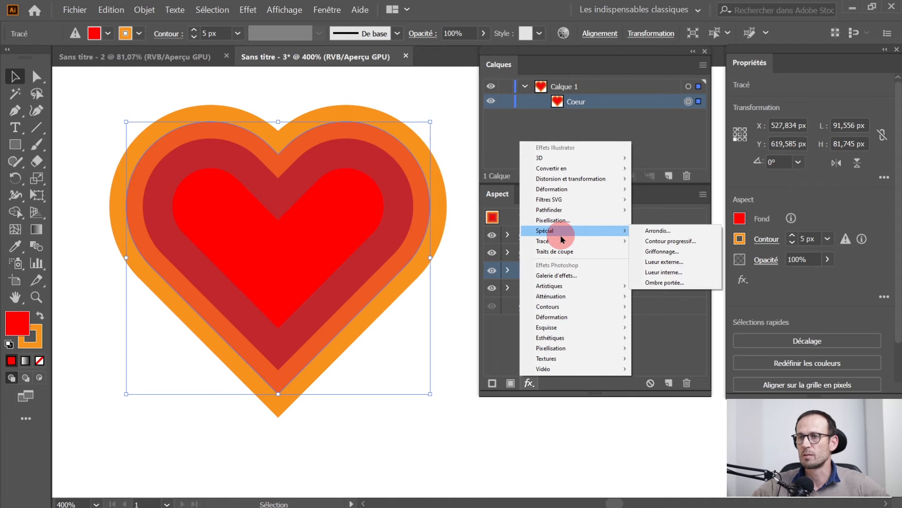
pyautogui.click(670, 282)
pyautogui.moveTo(532, 127); pyautogui.dragTo(632, 139)
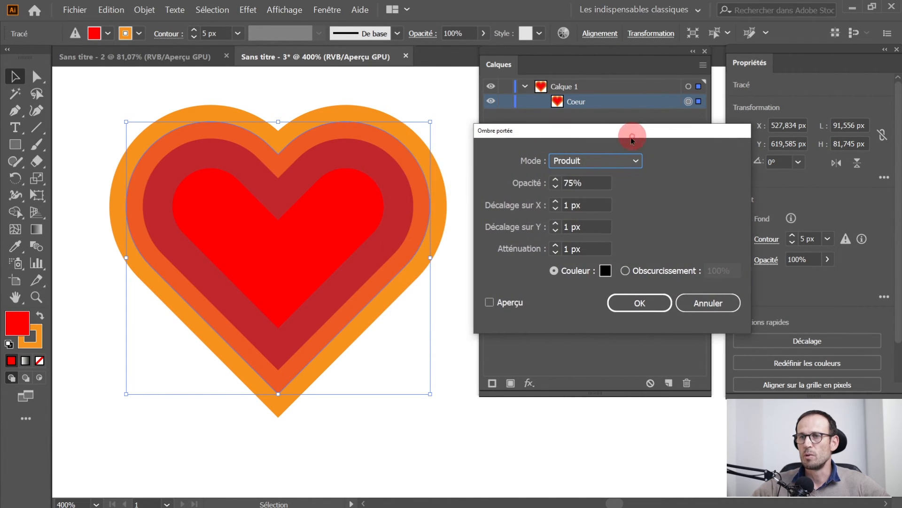
pyautogui.click(495, 310)
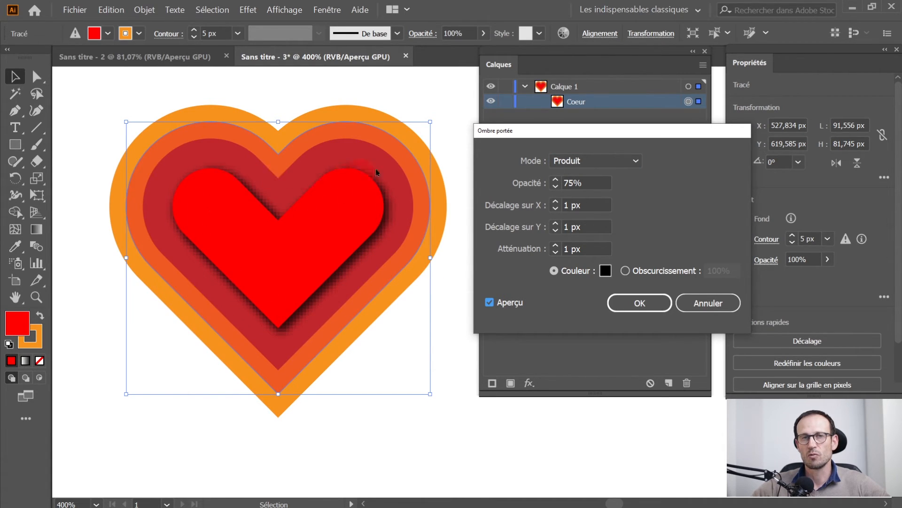
pyautogui.click(639, 304)
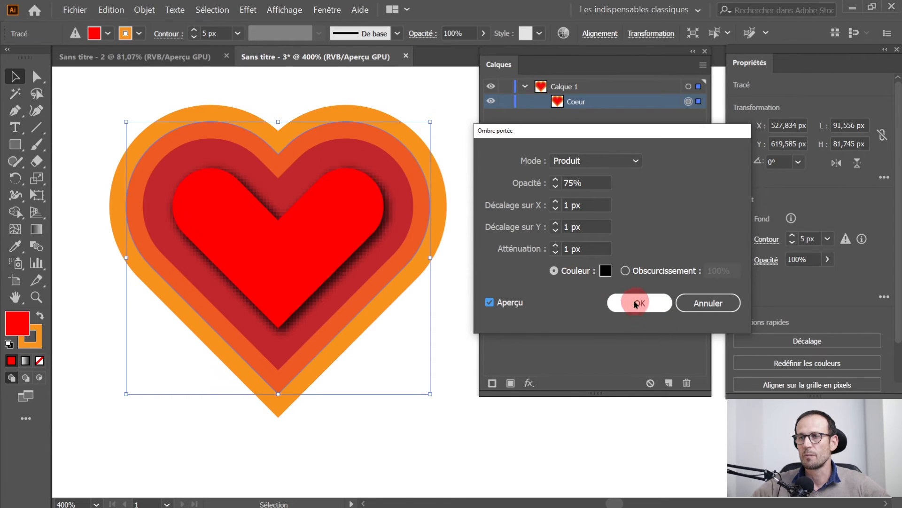
# Step: Set the shadow's X and Y offsets to 2 px each and its Atténuation to 2 px
pyautogui.click(555, 206)
pyautogui.click(556, 225)
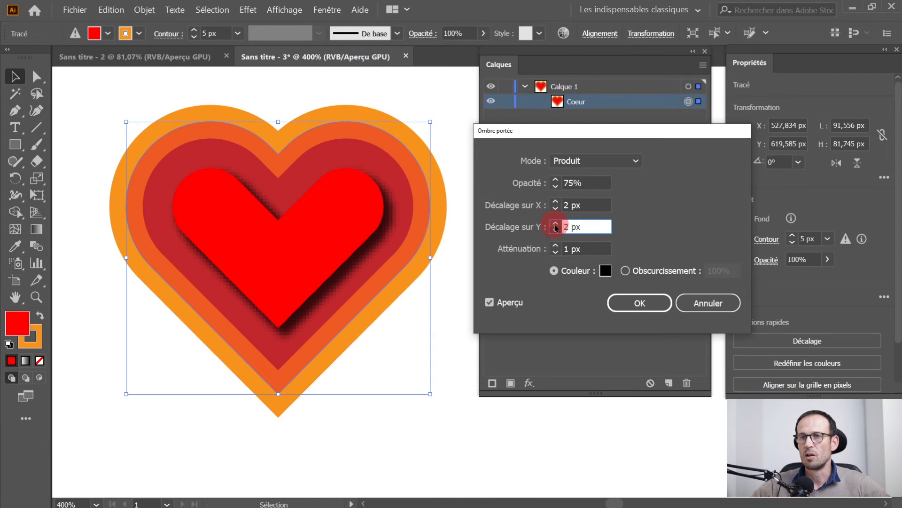
pyautogui.click(555, 246)
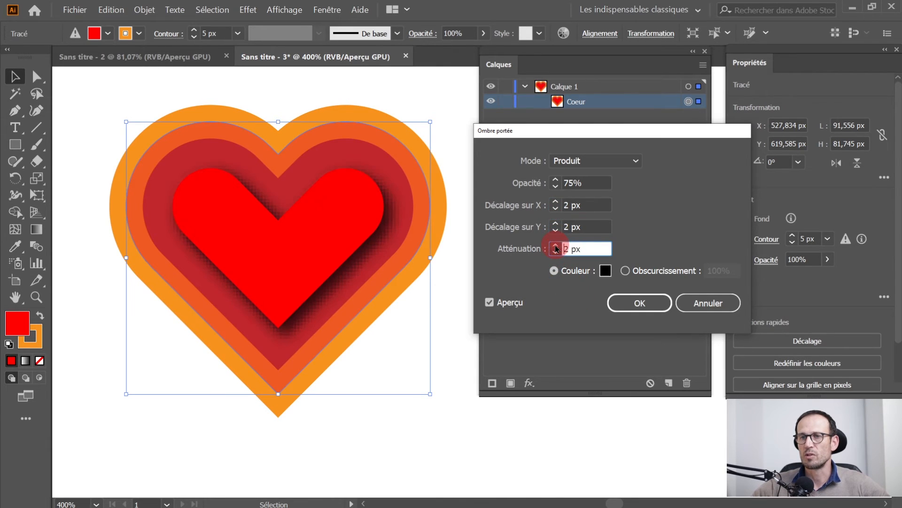
# Step: Change the shadow color to a dark red and apply the Ombre portée effect
pyautogui.click(605, 271)
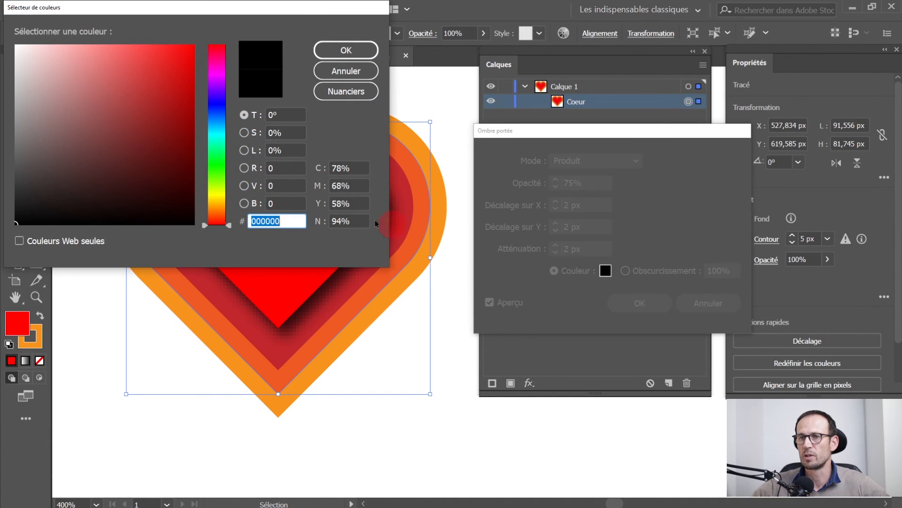
pyautogui.moveTo(308, 16); pyautogui.dragTo(708, 188)
pyautogui.click(566, 322)
pyautogui.click(745, 222)
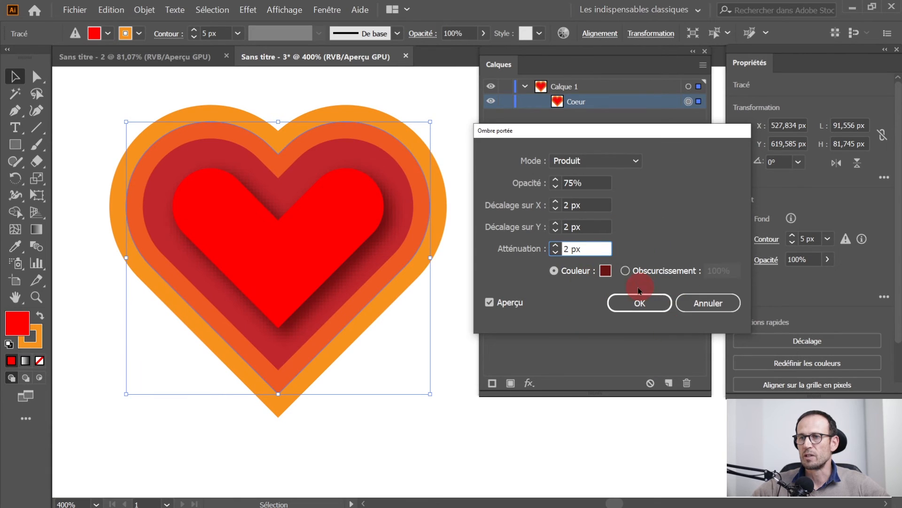
pyautogui.click(636, 303)
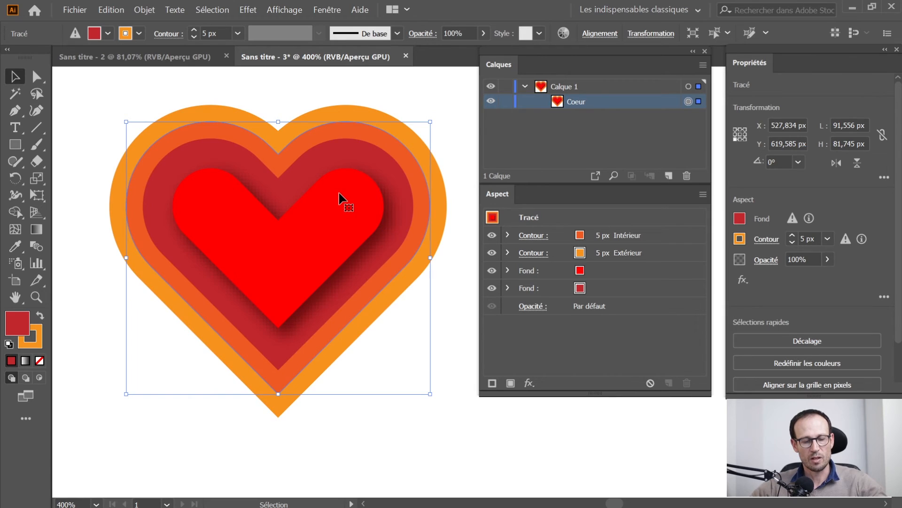
# Step: Inspect the heart's anchor points and underlying path in outline view, and return to the color preview
pyautogui.press('a')
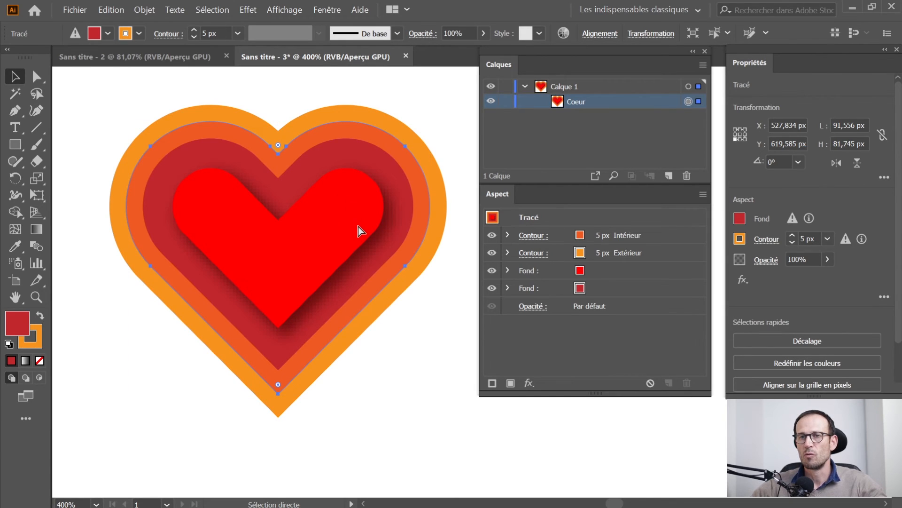
pyautogui.hotkey('ctrl', 'y')
pyautogui.press('v')
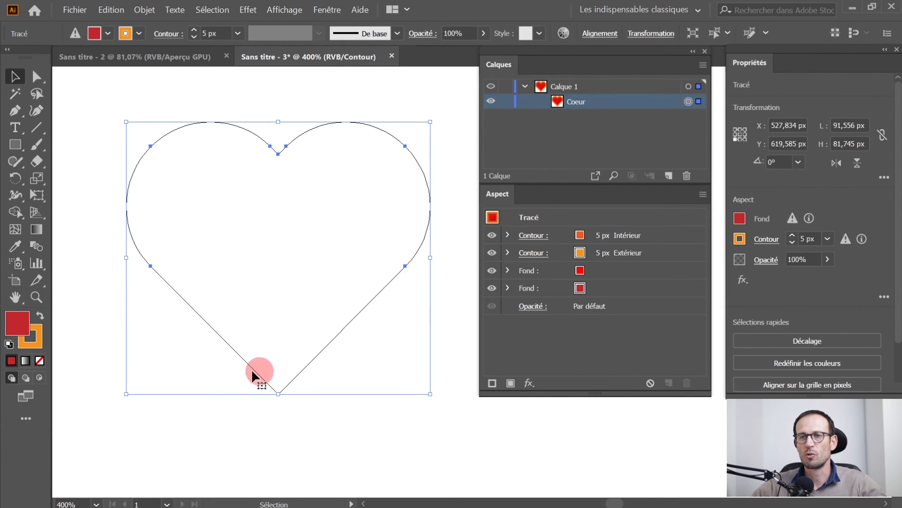
pyautogui.hotkey('ctrl', 'y')
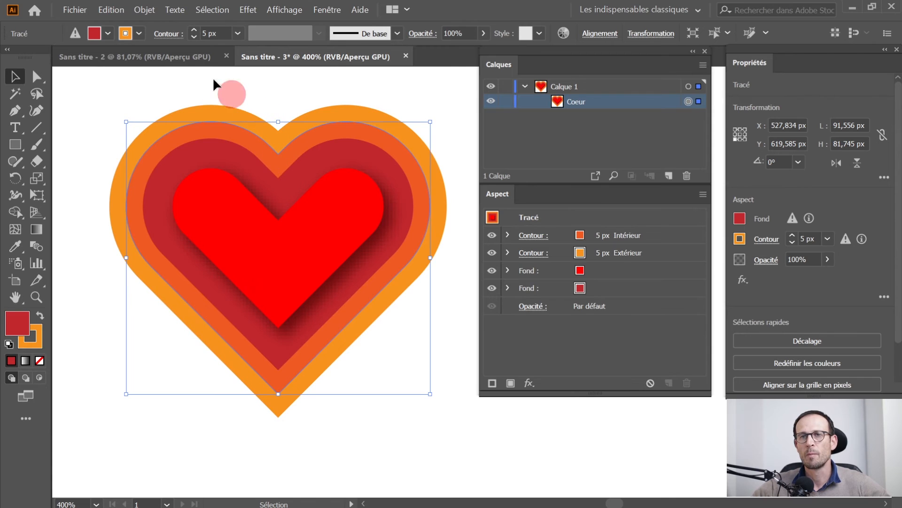
pyautogui.click(152, 14)
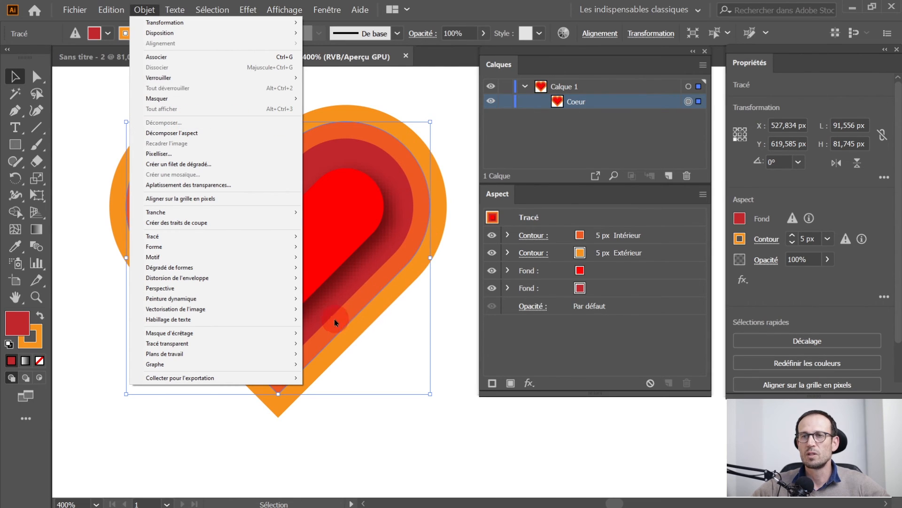
pyautogui.click(430, 105)
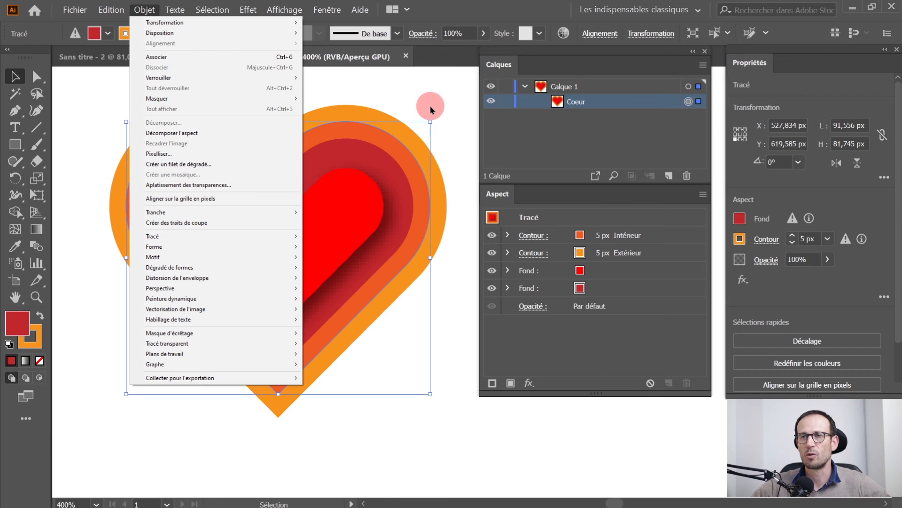